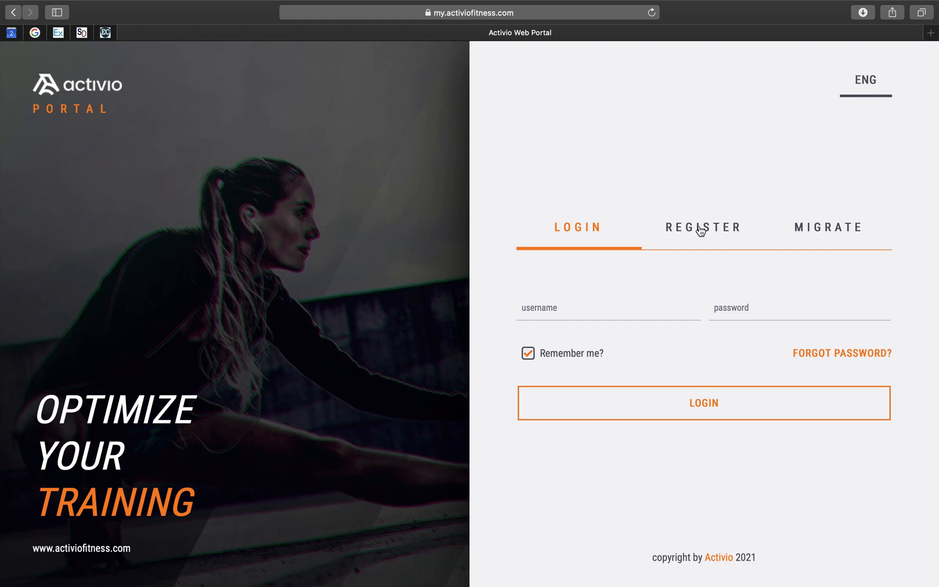
# - Sign in to the portal using the saved account username and password
pyautogui.click(538, 308)
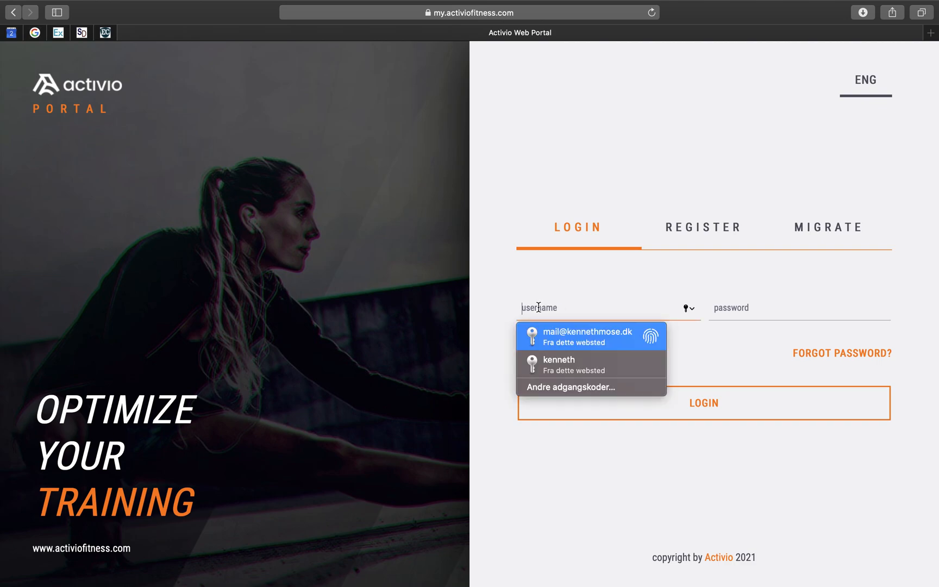
pyautogui.press('Return')
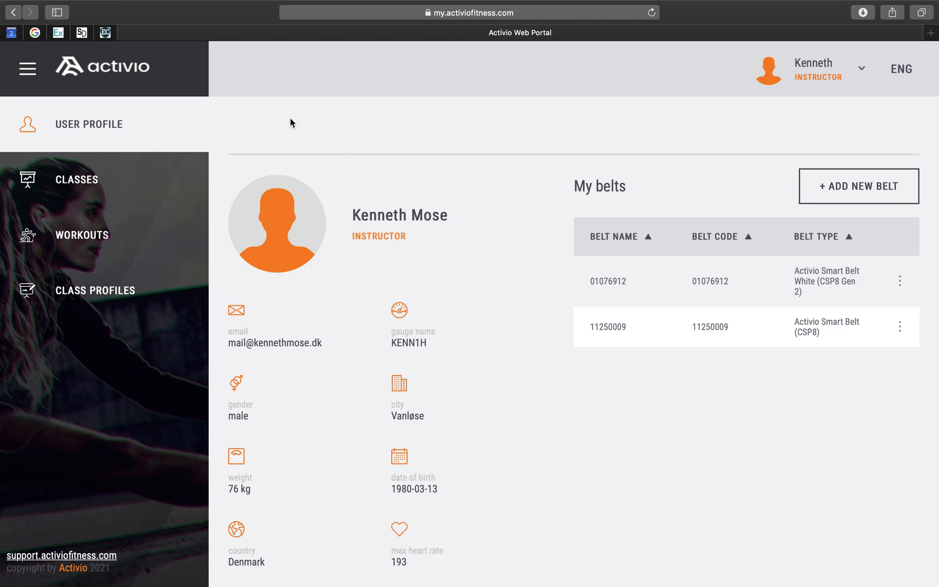
# - Start a new class profile from Class Profiles and name it Activio Test
pyautogui.click(77, 287)
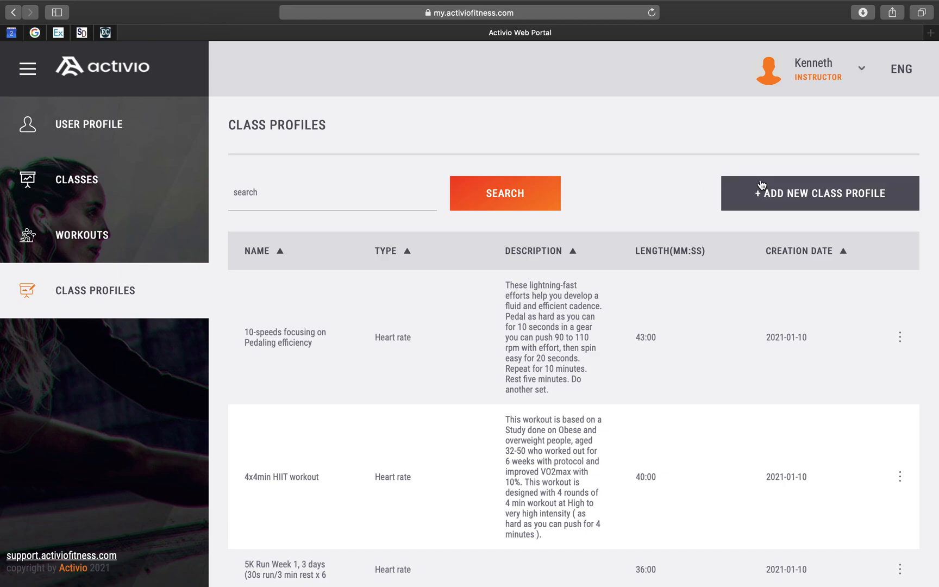
pyautogui.click(820, 195)
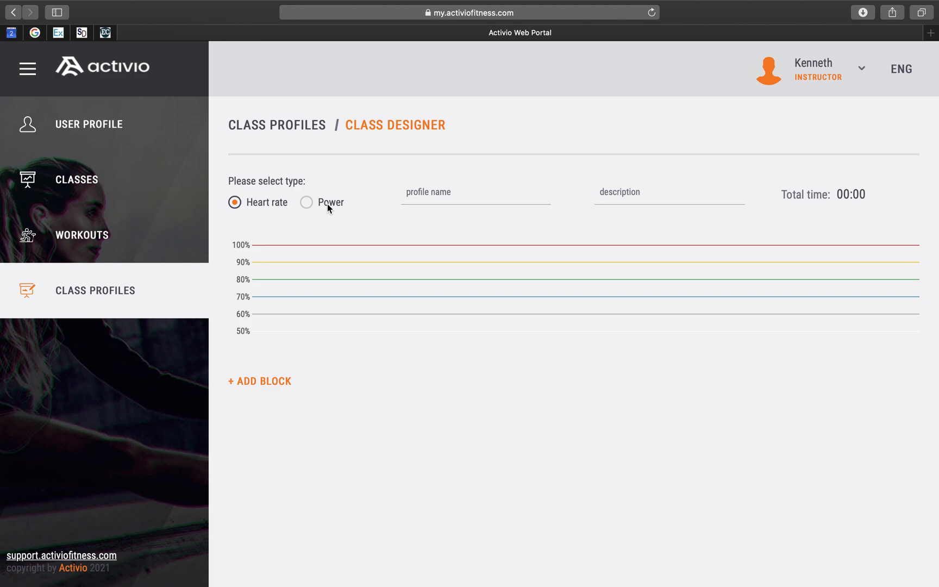
pyautogui.click(421, 202)
pyautogui.write('Activio Test')
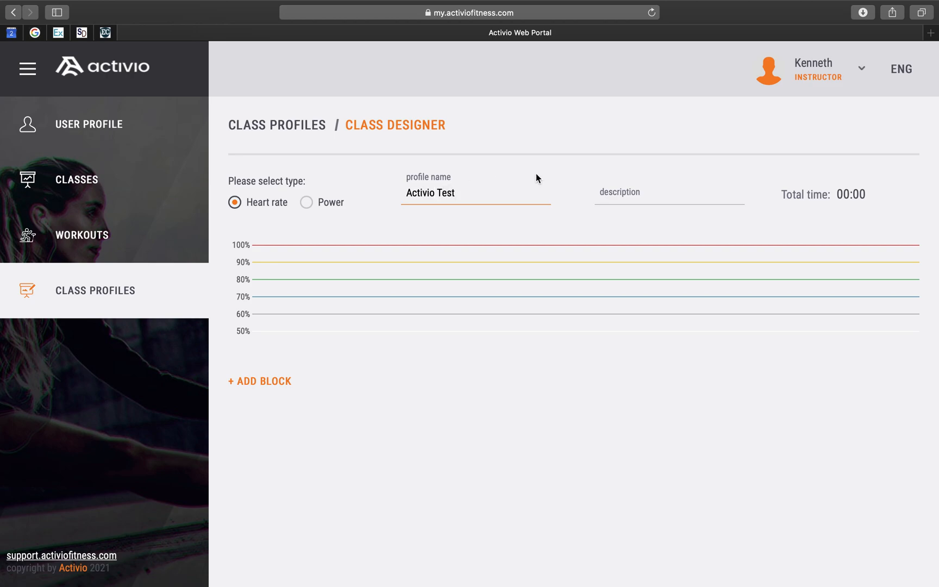
# - Set the profile description to testing the class designer
pyautogui.click(644, 192)
pyautogui.write('testing the class ')
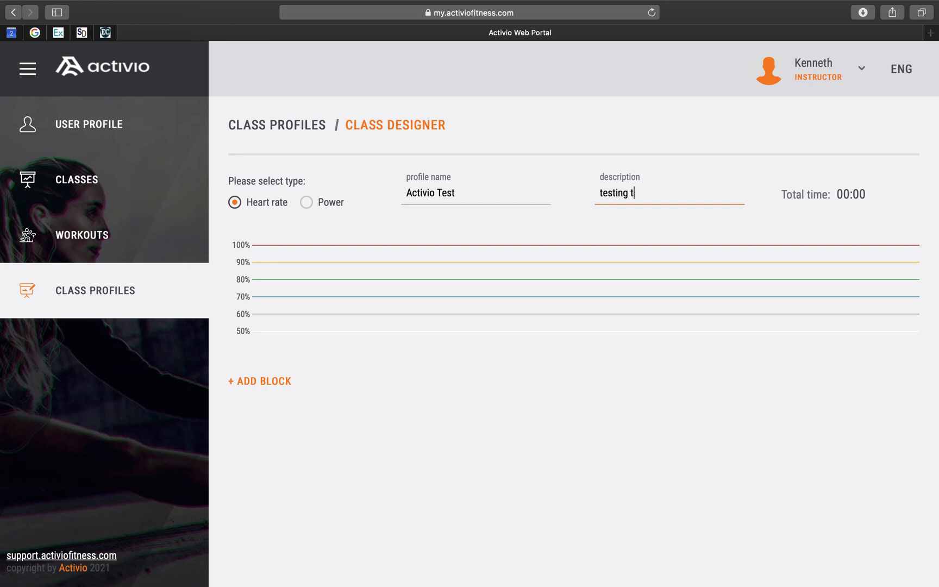
pyautogui.write('designer')
# - Add a block to the profile and rename it WARMUP
pyautogui.click(249, 382)
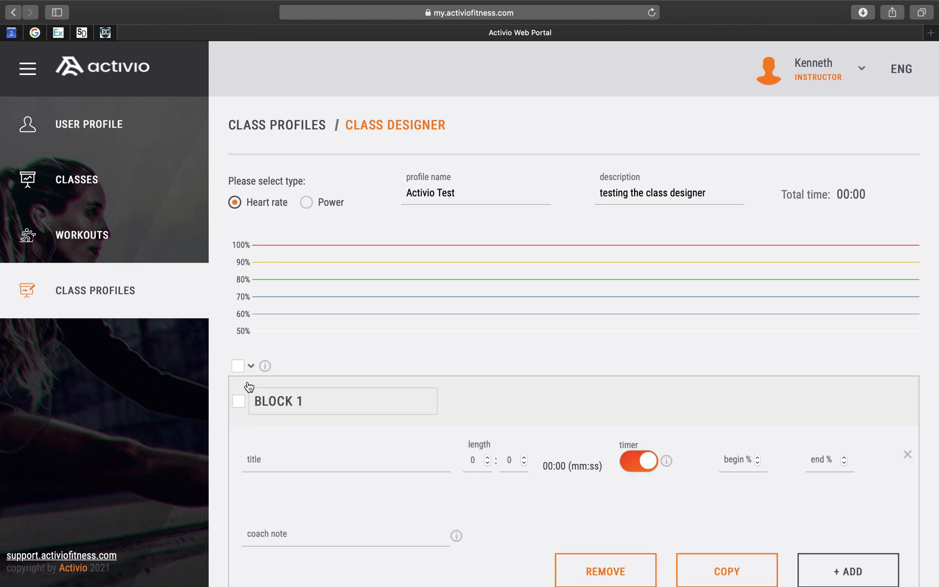
pyautogui.scroll(-3, 379, 377)
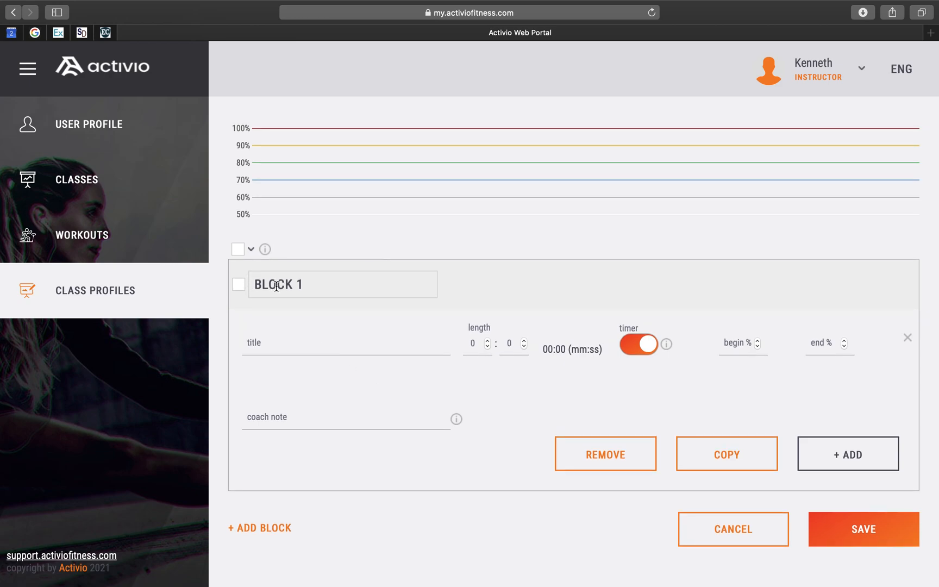
pyautogui.tripleClick(311, 284)
pyautogui.write('WARMUP')
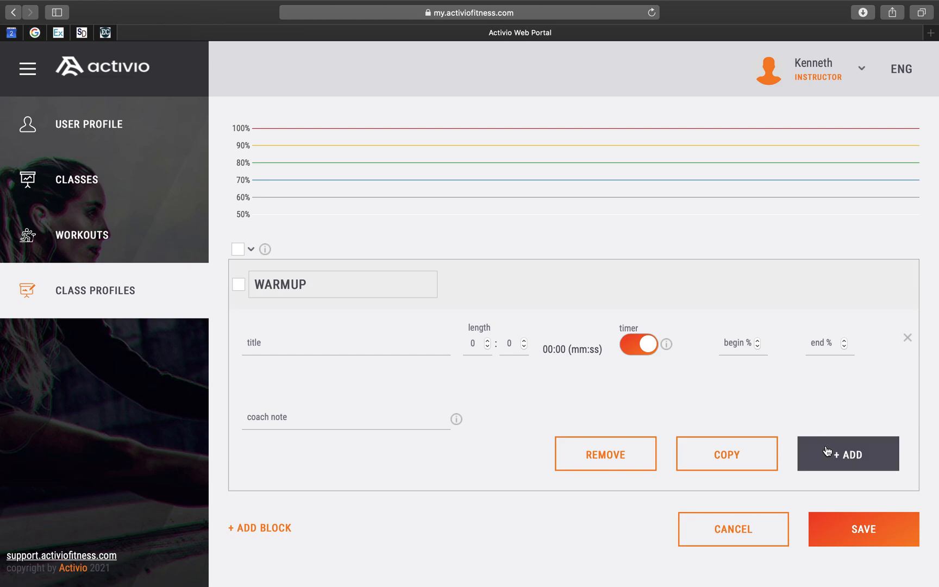
# - Title the block's first segment rolling warmup
pyautogui.click(328, 347)
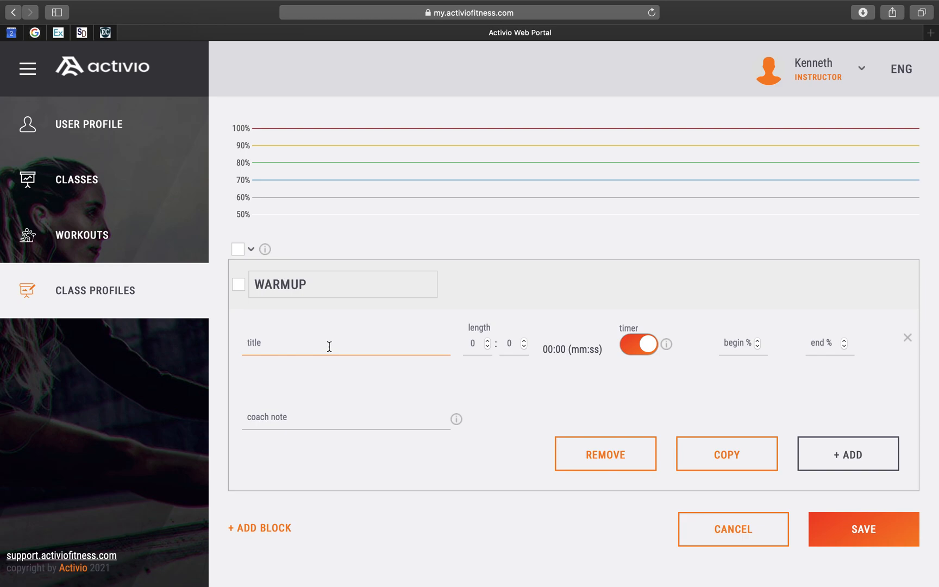
pyautogui.write('rolling')
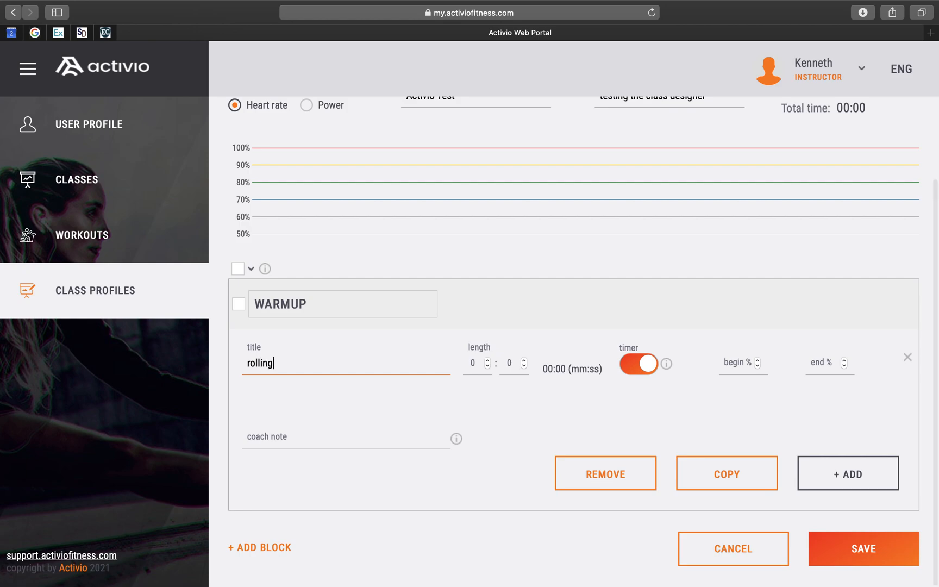
pyautogui.write(' warmup')
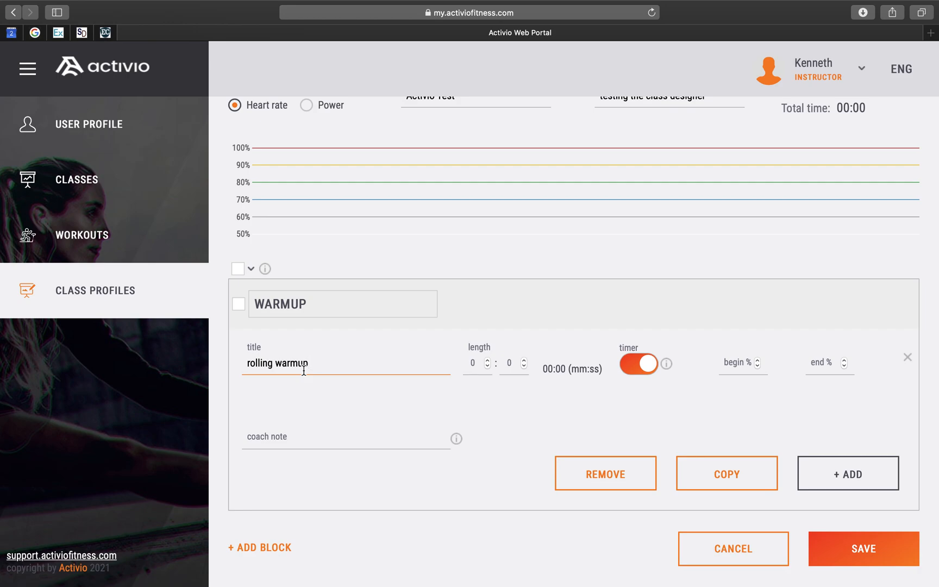
# - Set the rolling warmup segment's length to 3 minutes, begin to 50% and end to 60%
pyautogui.click(483, 361)
pyautogui.write('3')
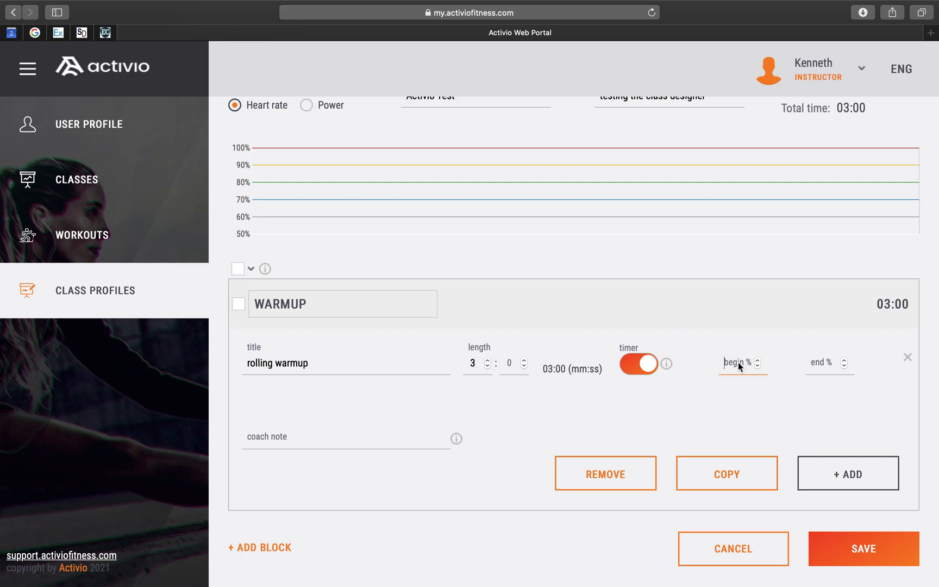
pyautogui.write('50')
pyautogui.click(819, 362)
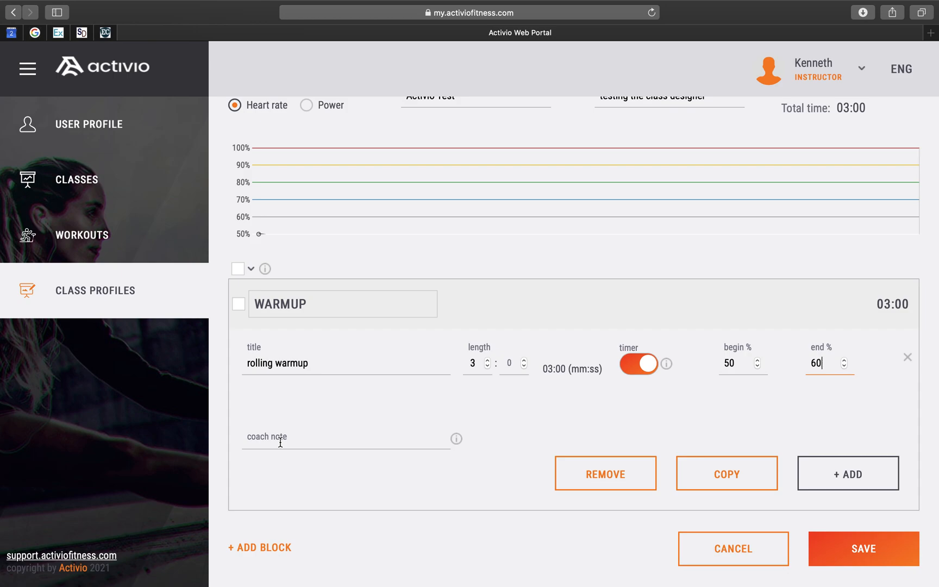
# - Enter the coach note smile and have a good time :) for the rolling warmup segment
pyautogui.moveTo(457, 443)
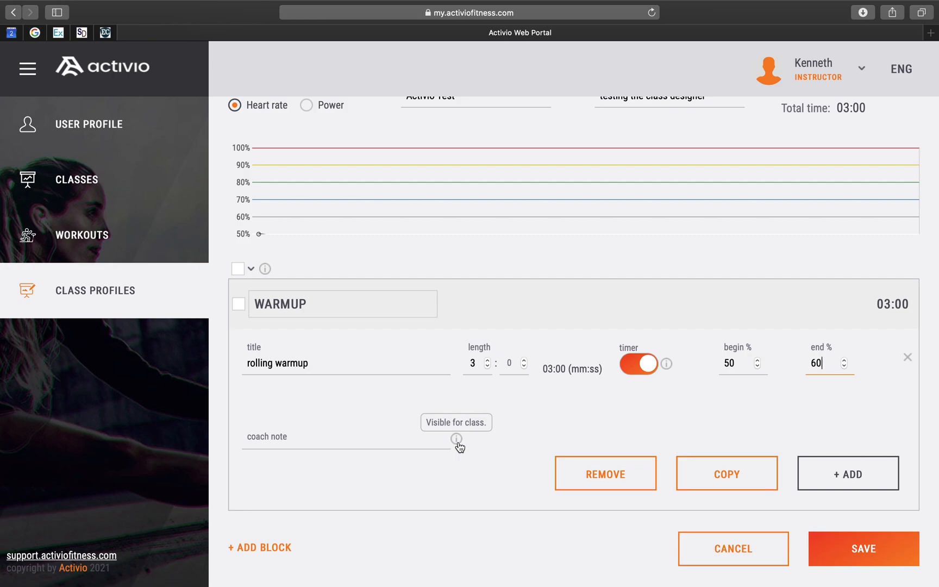
pyautogui.click(359, 438)
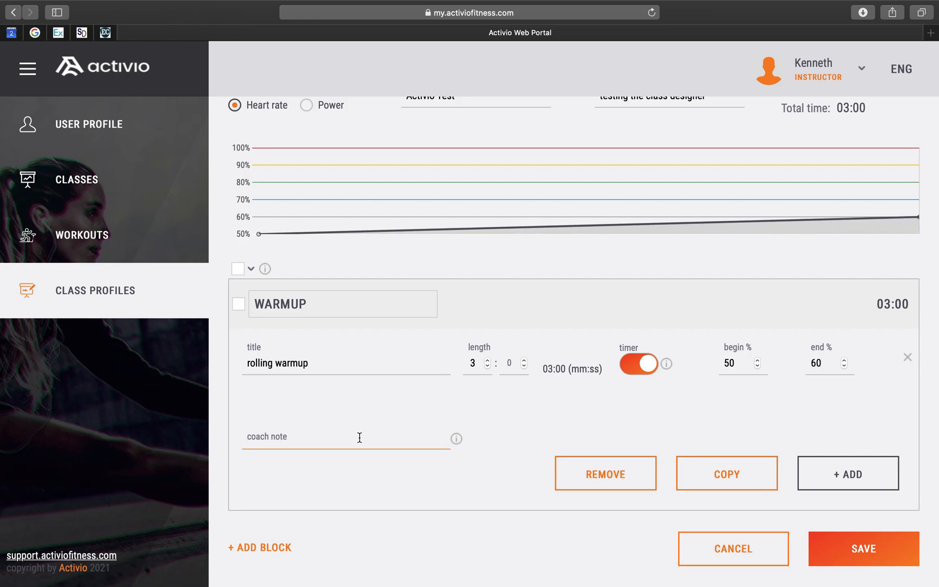
pyautogui.write('smile and have a good time')
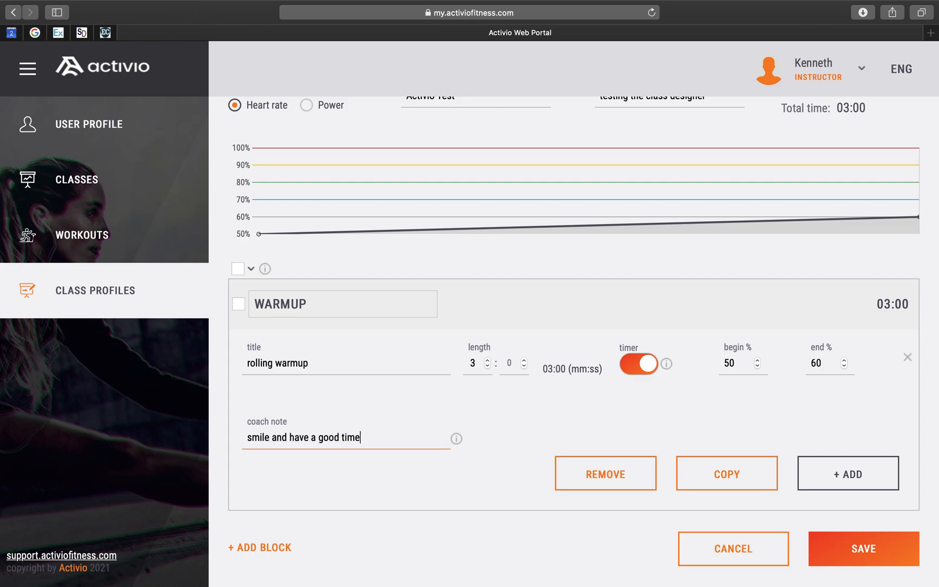
pyautogui.write(' :)')
# - Add a second segment to the WARMUP block titled light intervals 20w/40r
pyautogui.click(838, 474)
pyautogui.scroll(-1, 446, 460)
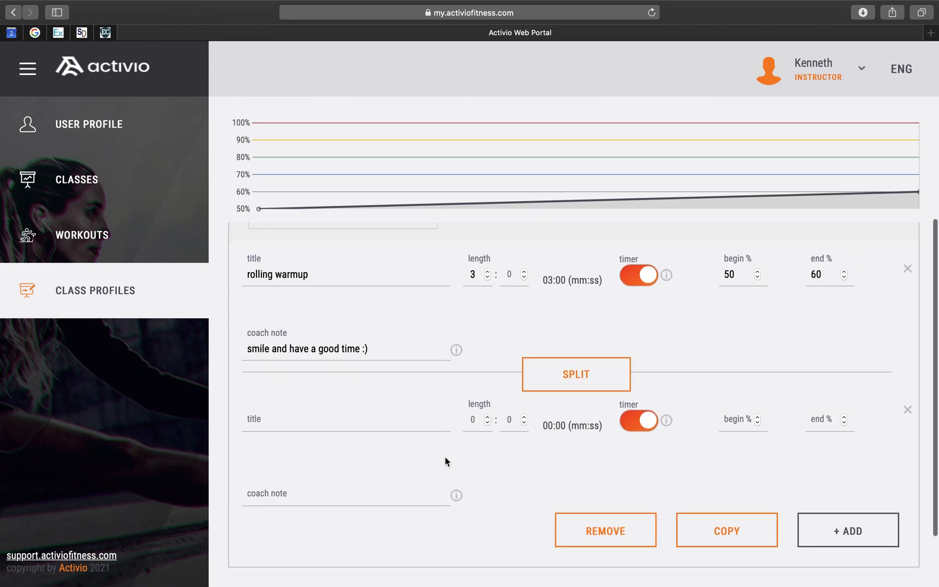
pyautogui.click(295, 424)
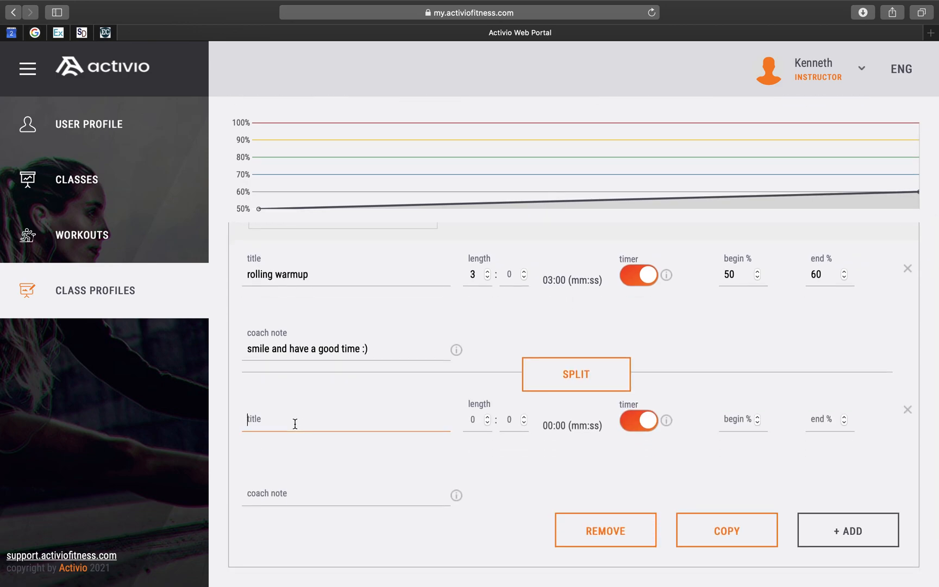
pyautogui.write('light intervals')
pyautogui.write('20w/40')
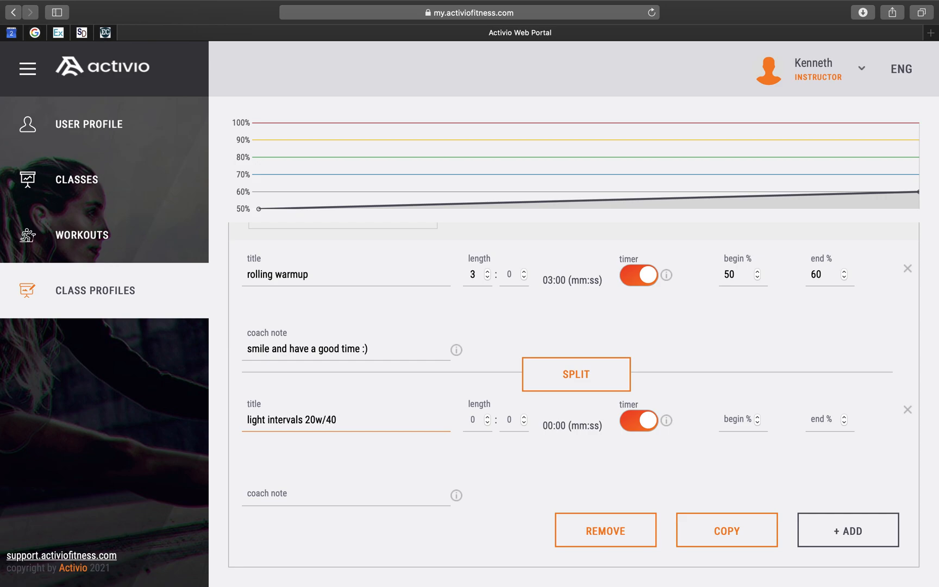
pyautogui.write('r')
# - Set the light intervals segment's length to 20 seconds, begin to 60% and end to 65%
pyautogui.click(511, 417)
pyautogui.write('20')
pyautogui.click(742, 419)
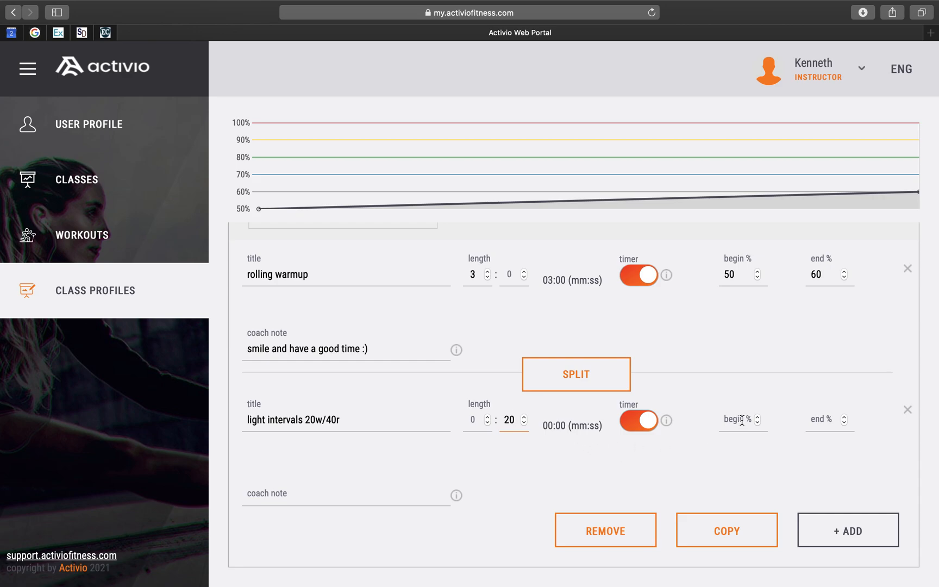
pyautogui.write('60')
pyautogui.click(827, 418)
pyautogui.write('65')
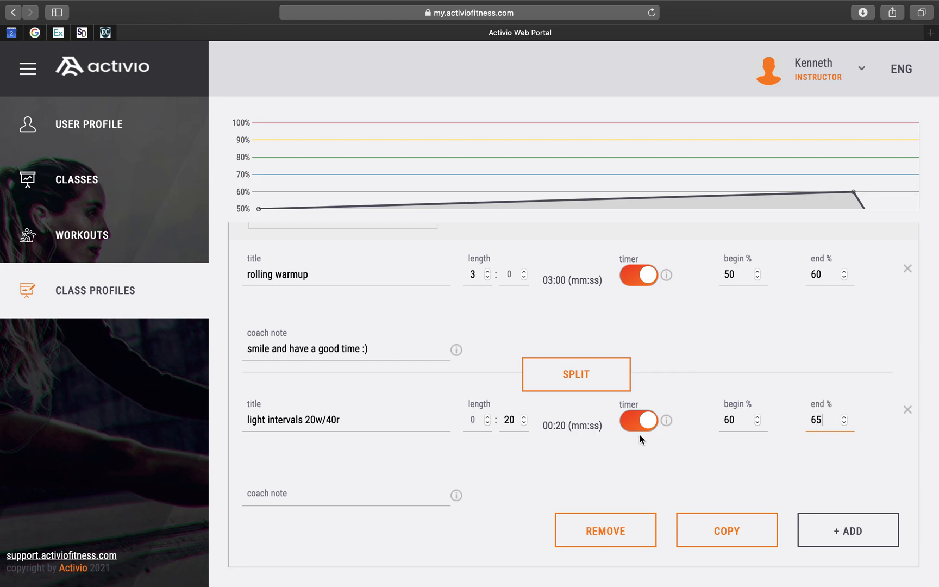
# - Add a third segment lasting 40 seconds with begin at 65% and end at 60%
pyautogui.click(851, 529)
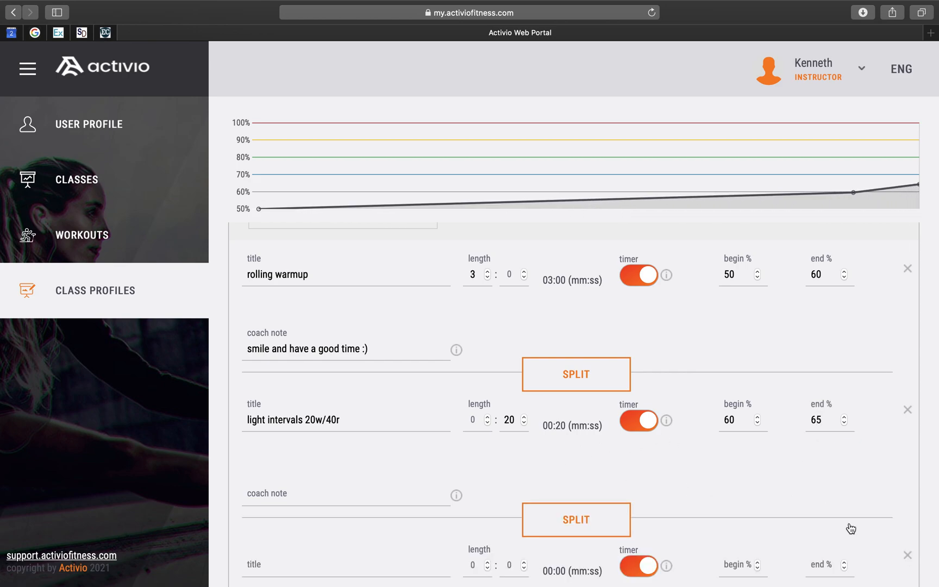
pyautogui.scroll(-5, 543, 475)
pyautogui.click(508, 435)
pyautogui.write('40')
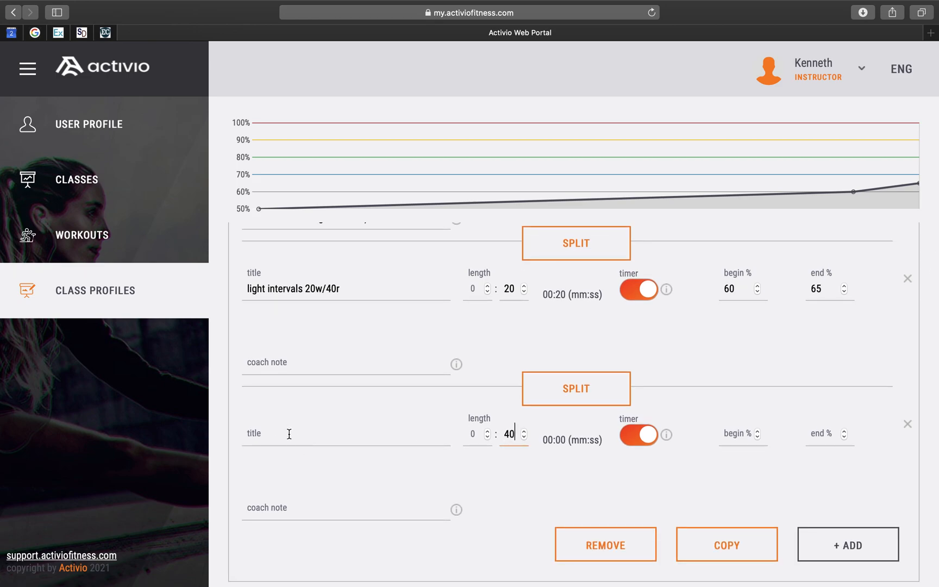
pyautogui.click(289, 433)
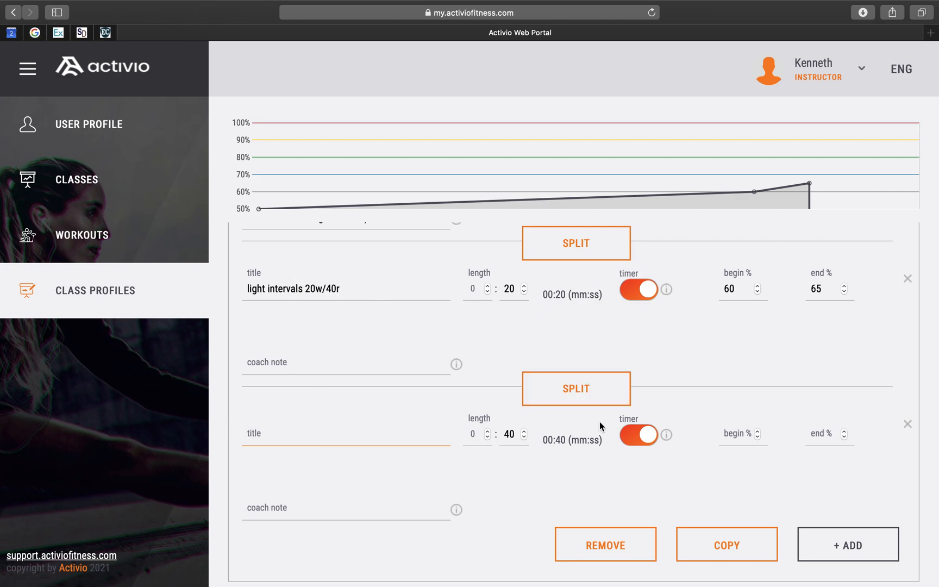
pyautogui.click(737, 435)
pyautogui.write('65')
pyautogui.click(816, 434)
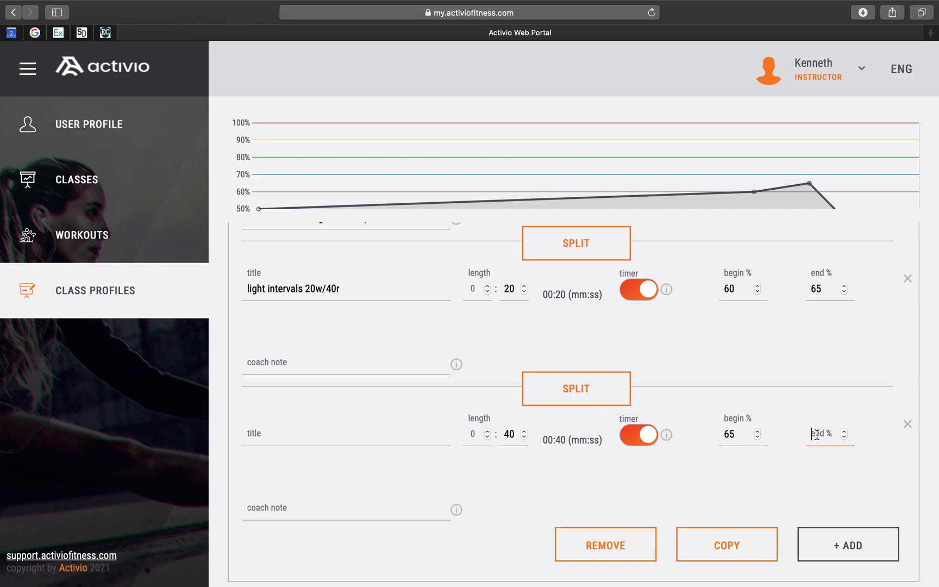
pyautogui.write('60')
# - Split the WARMUP block after the rolling warmup segment
pyautogui.scroll(3, 717, 376)
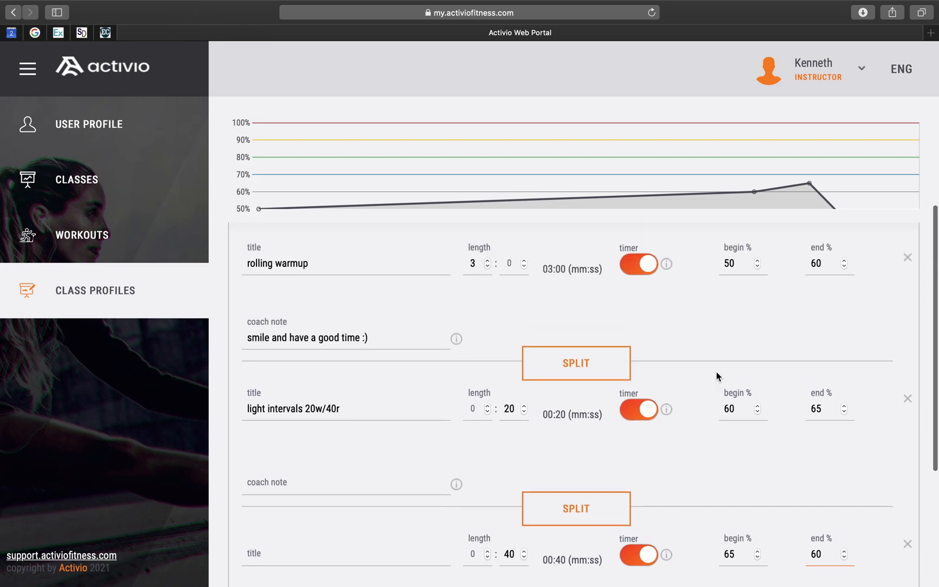
pyautogui.moveTo(666, 407)
pyautogui.scroll(-3, 665, 417)
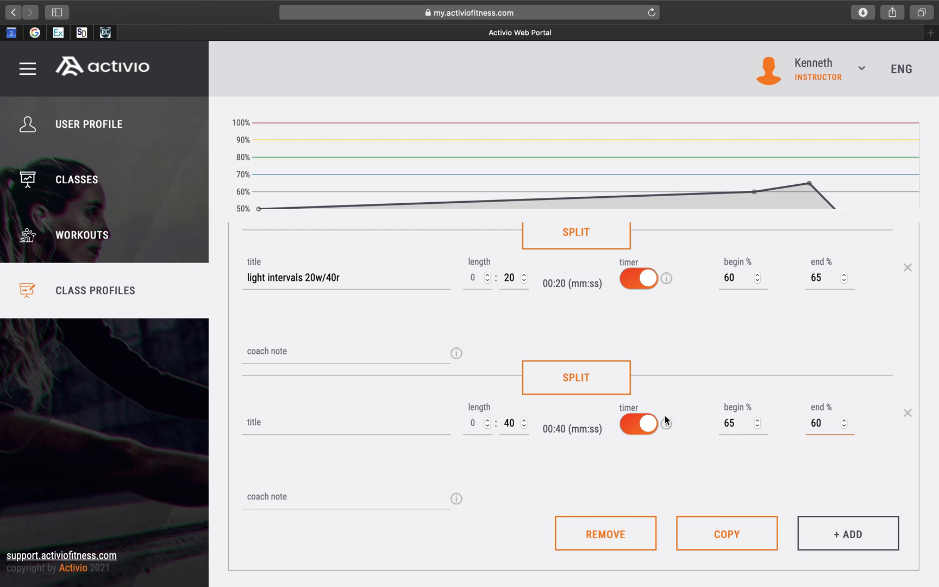
pyautogui.scroll(6, 665, 415)
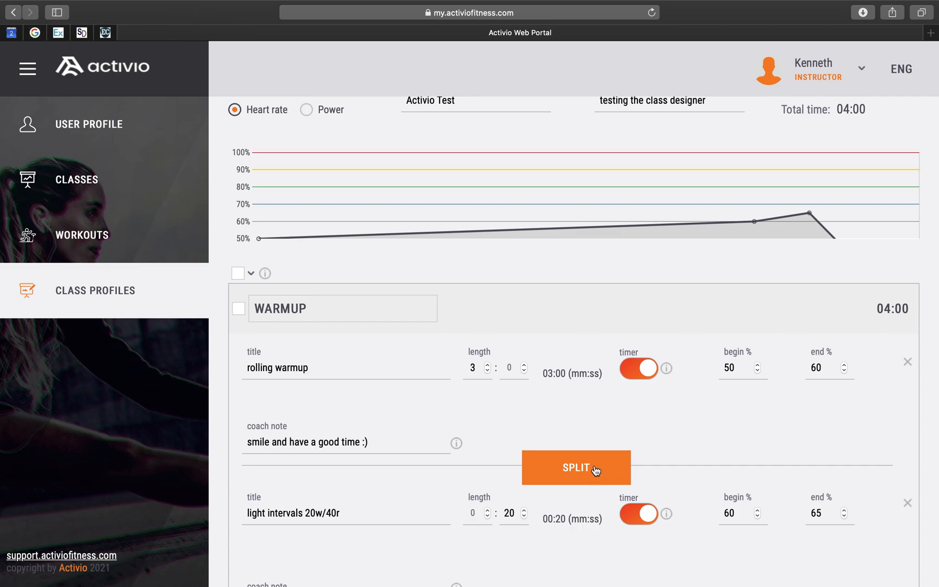
pyautogui.click(595, 471)
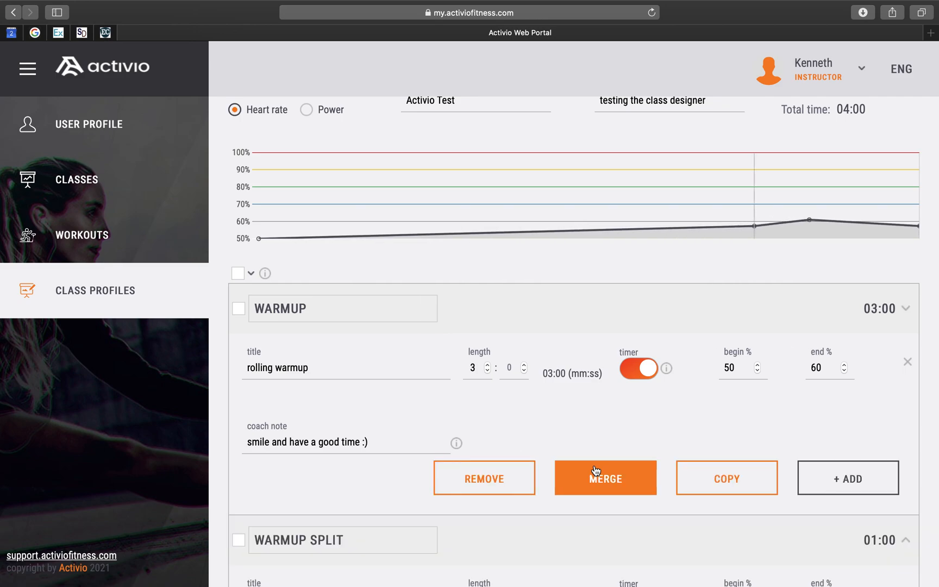
# - Copy the WARMUP SPLIT block containing the two interval segments
pyautogui.scroll(-2, 595, 470)
pyautogui.scroll(-3, 595, 470)
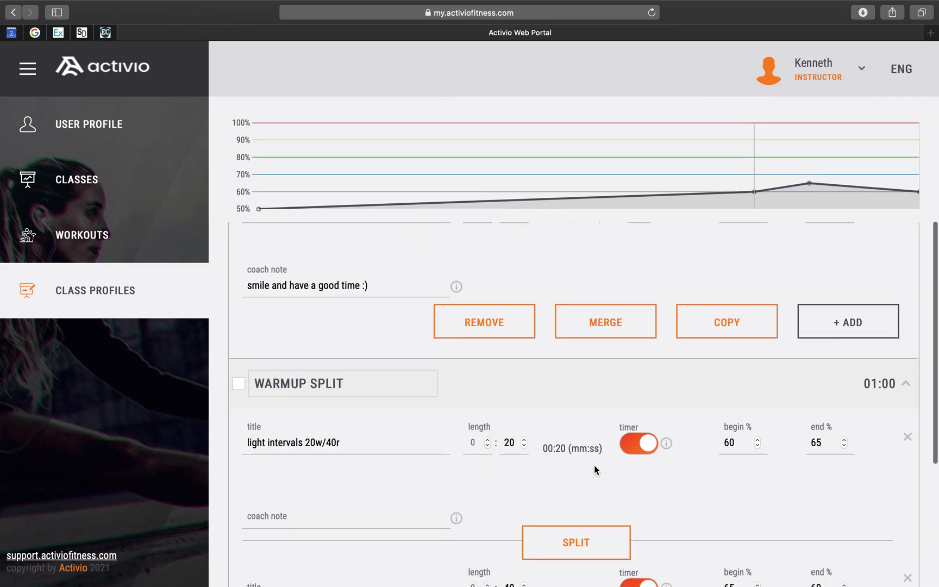
pyautogui.scroll(-2, 595, 468)
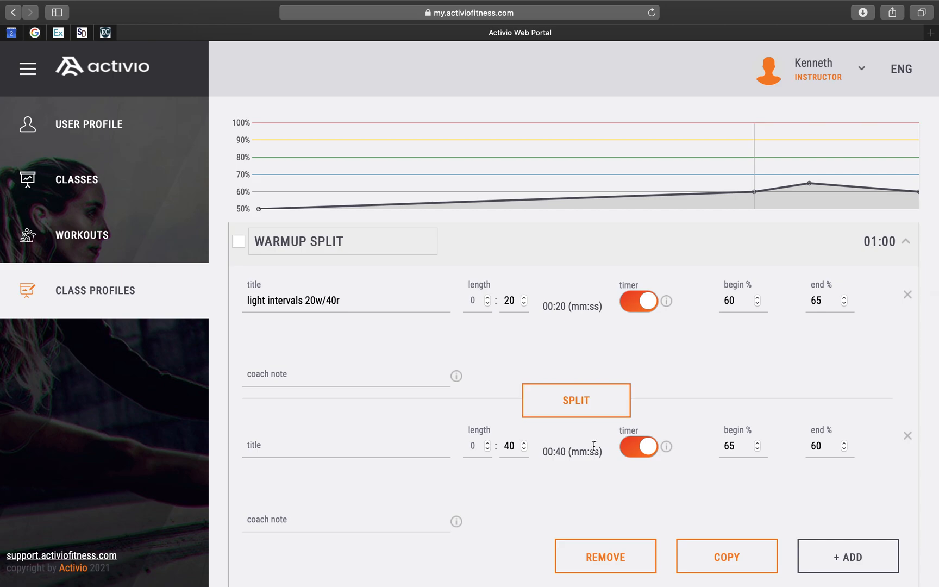
pyautogui.click(740, 557)
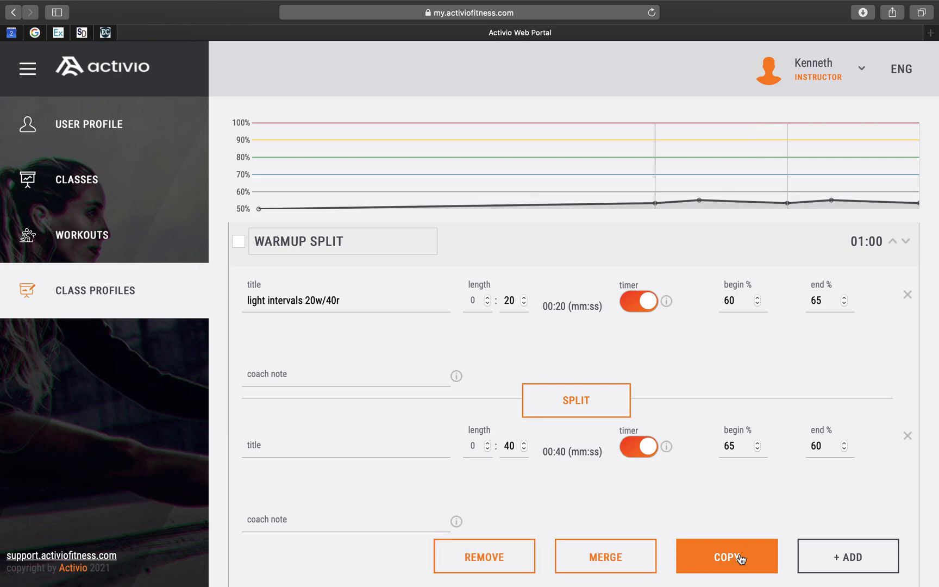
pyautogui.scroll(-10, 678, 488)
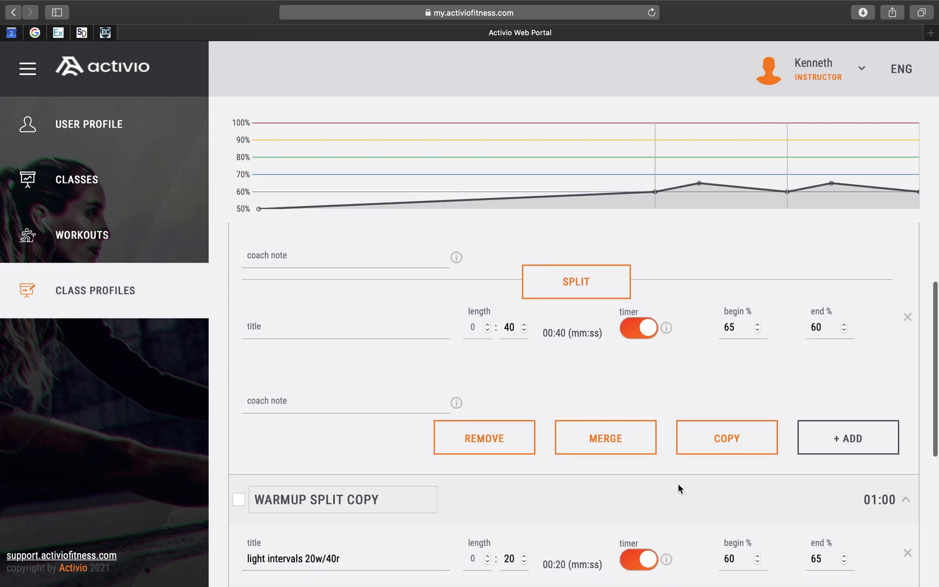
# - Copy the interval block three more times so the light intervals repeat five times
pyautogui.scroll(-3, 678, 488)
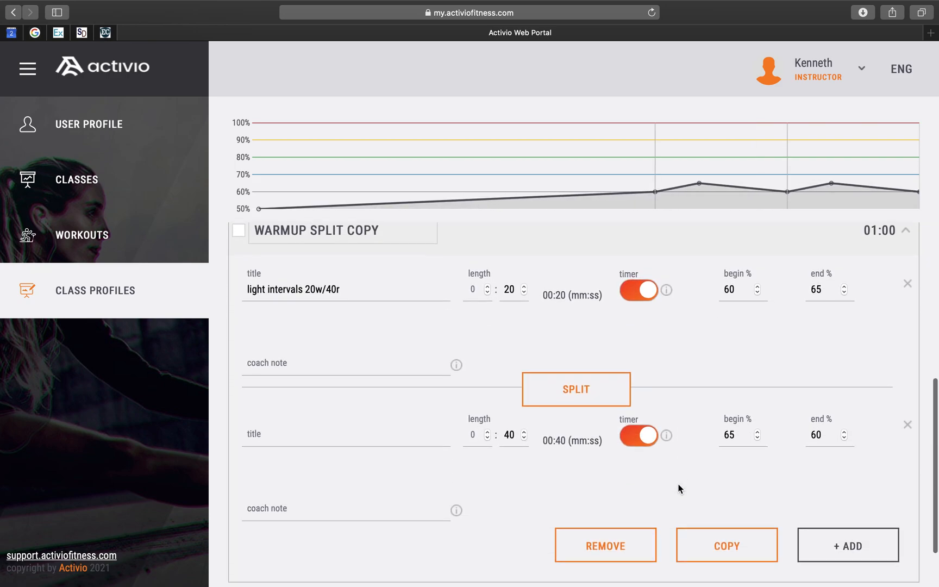
pyautogui.scroll(-3, 679, 488)
pyautogui.click(732, 481)
pyautogui.scroll(-10, 731, 488)
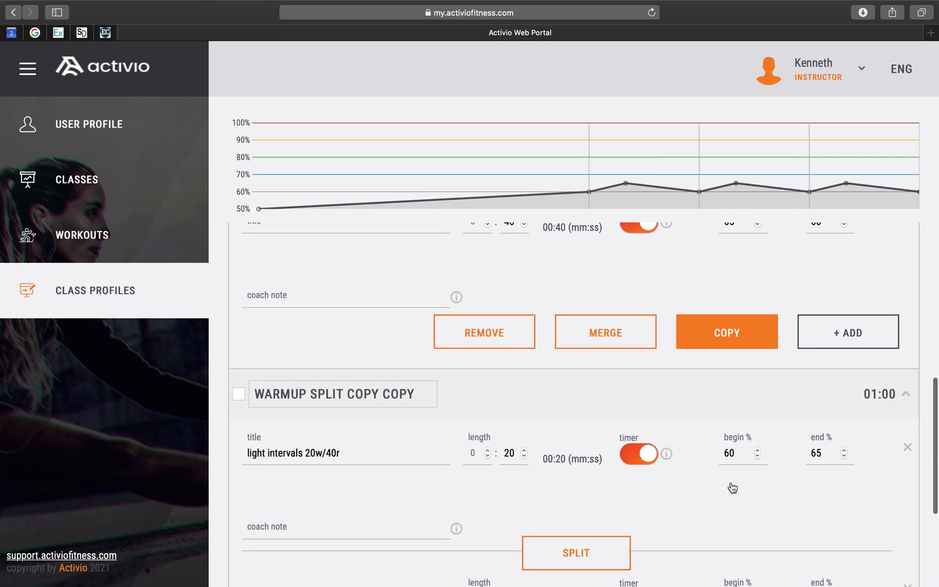
pyautogui.scroll(-2, 728, 467)
pyautogui.click(724, 455)
pyautogui.scroll(-7, 726, 456)
pyautogui.scroll(-2, 725, 455)
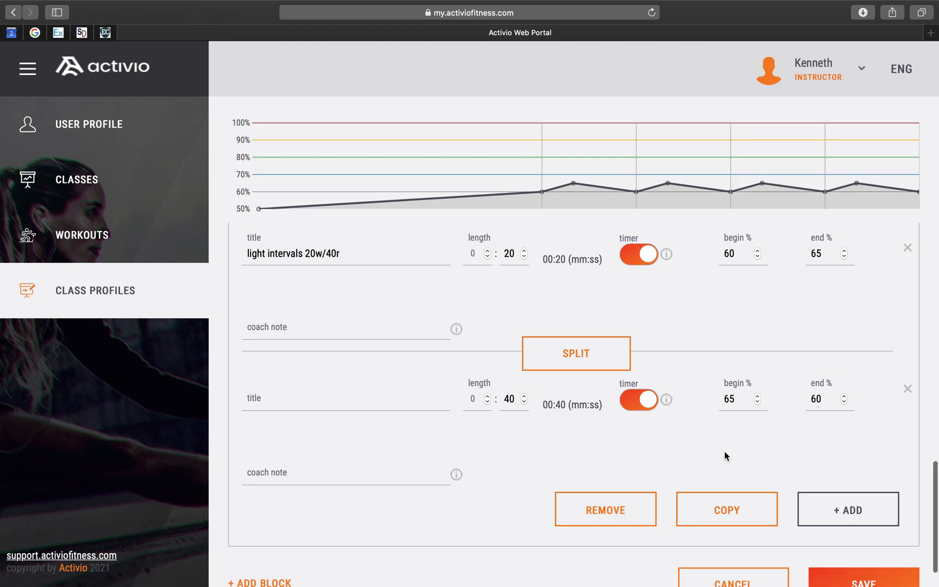
pyautogui.click(728, 510)
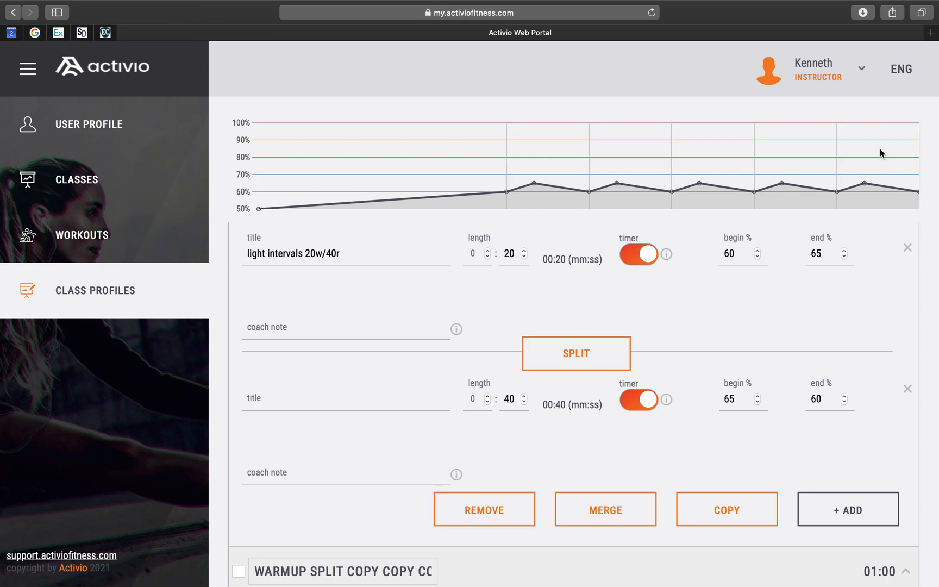
# - Scroll through the copied interval blocks to review their segments
pyautogui.scroll(10, 696, 294)
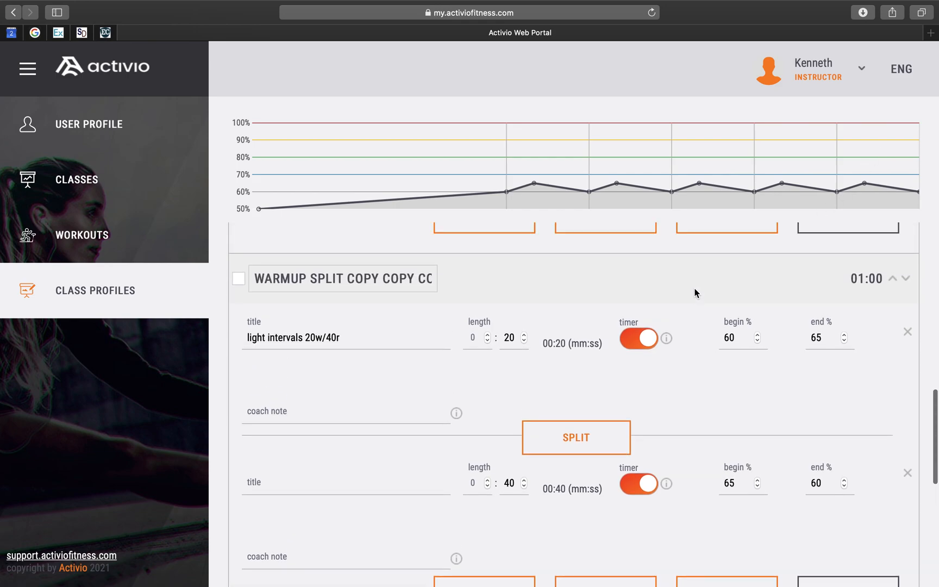
pyautogui.scroll(2, 696, 293)
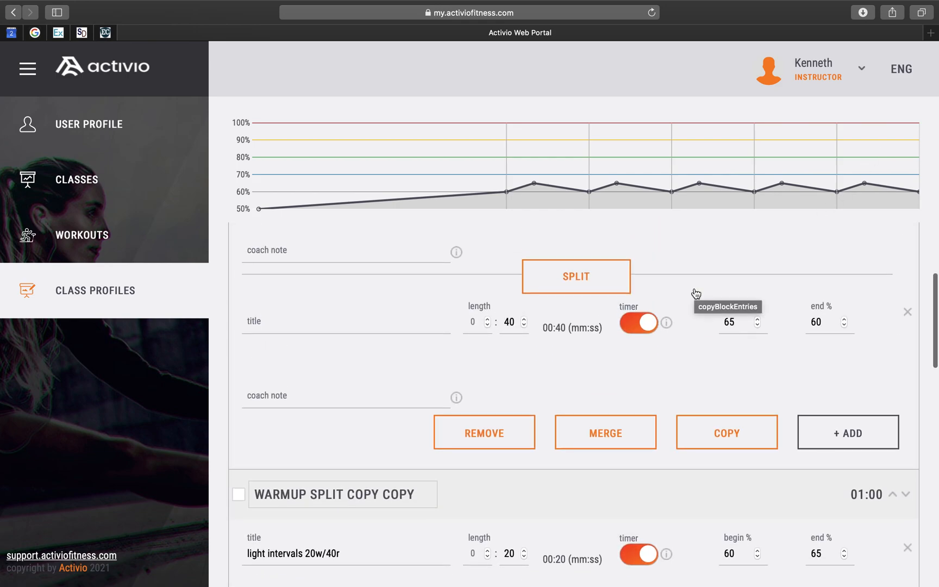
pyautogui.scroll(2, 694, 292)
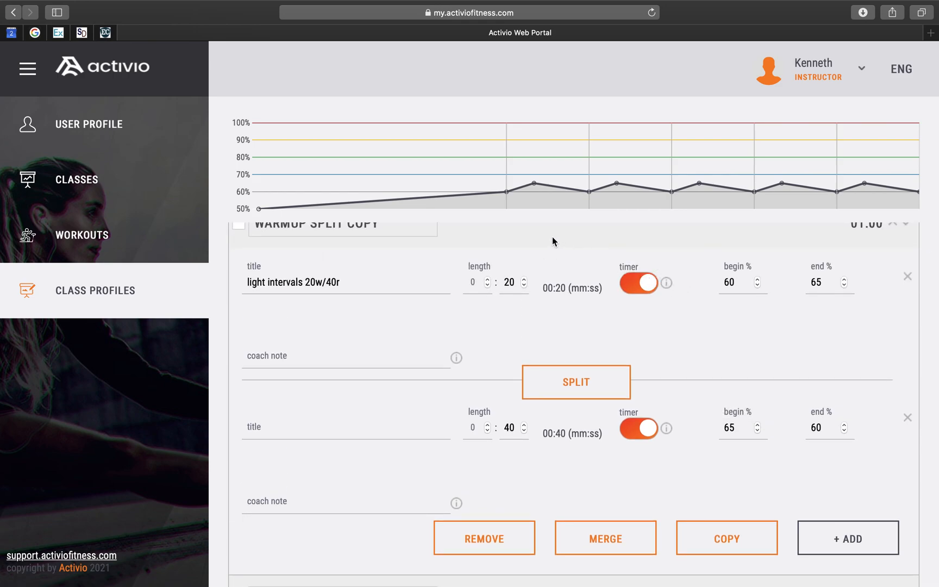
pyautogui.scroll(3, 552, 236)
pyautogui.scroll(4, 553, 238)
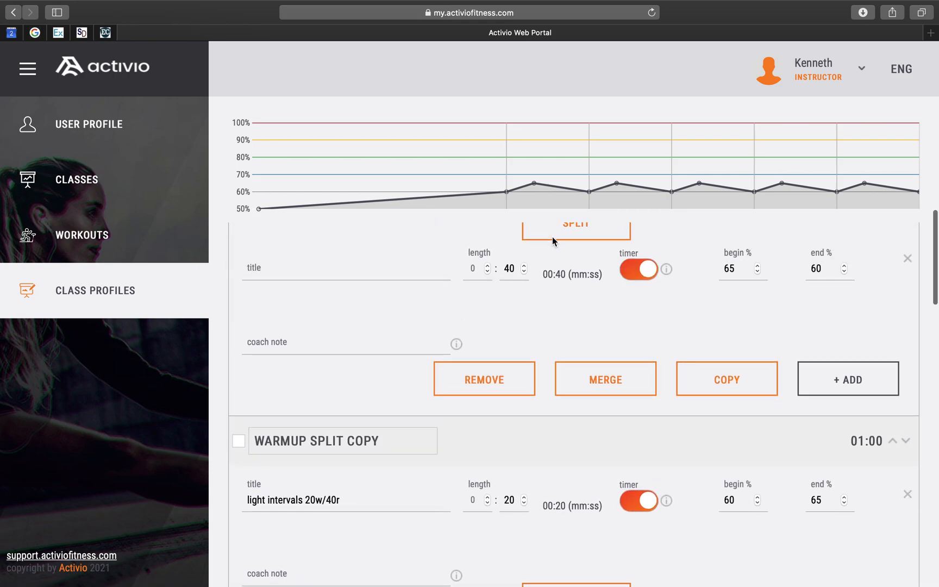
pyautogui.scroll(-12, 553, 236)
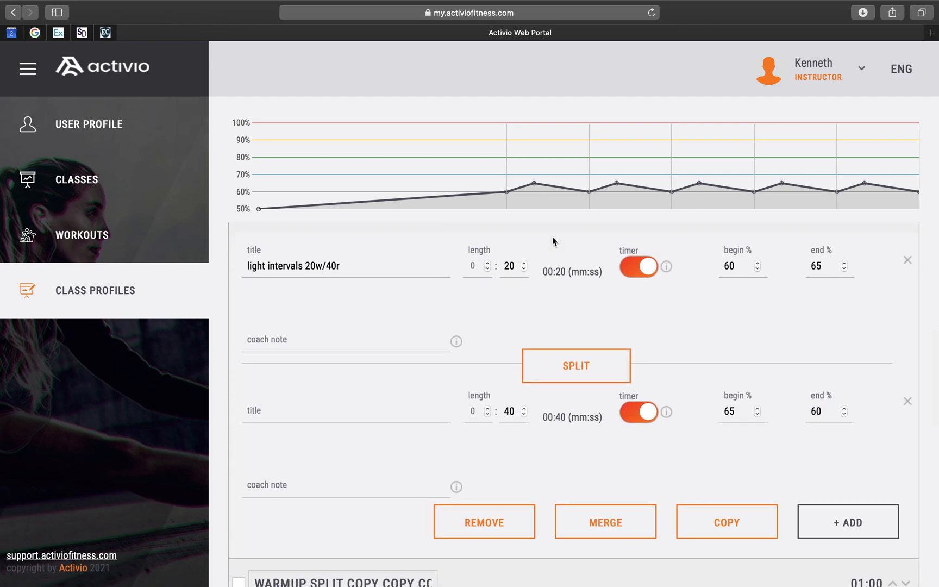
pyautogui.scroll(-5, 553, 237)
pyautogui.scroll(-8, 553, 241)
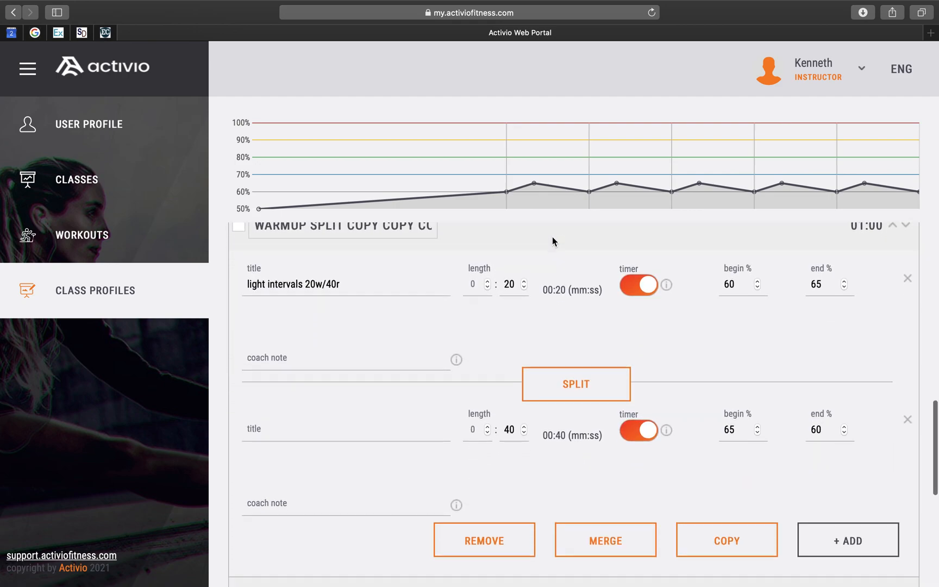
pyautogui.scroll(-4, 552, 241)
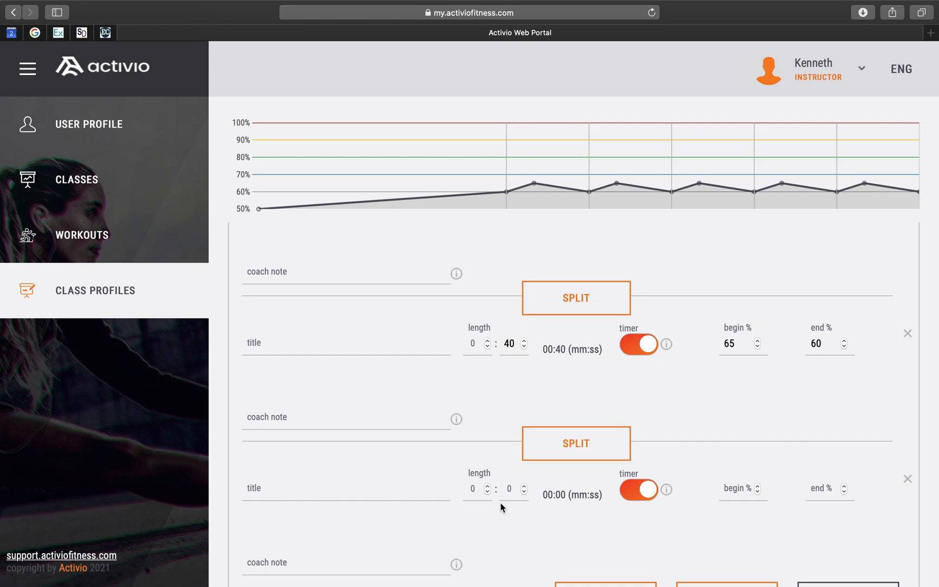
# - Title the last block's new segment 'preparation for block 1' with coach note 'block 1 - hill climbs 4 x 3 min'
pyautogui.click(365, 488)
pyautogui.write('preparation for block 1')
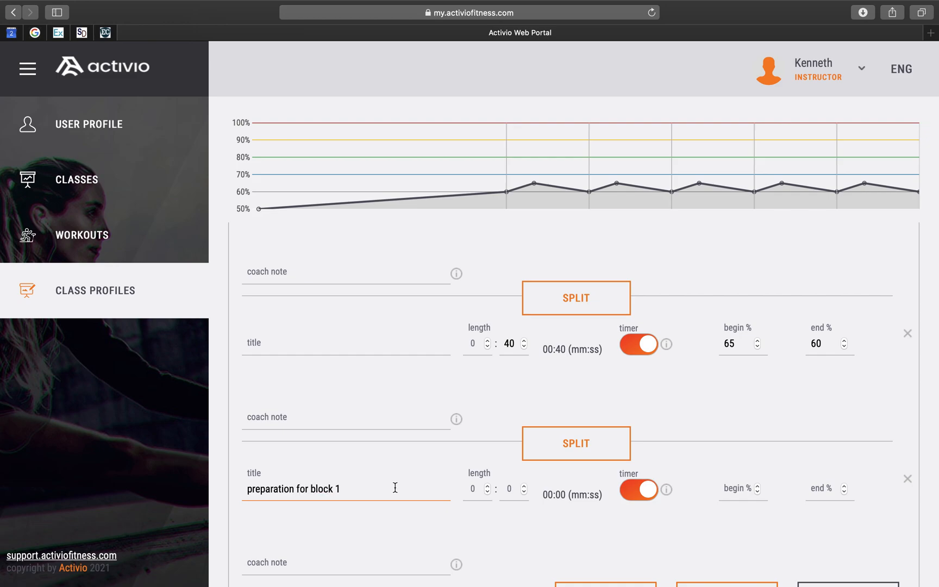
pyautogui.scroll(-3, 486, 513)
pyautogui.click(353, 465)
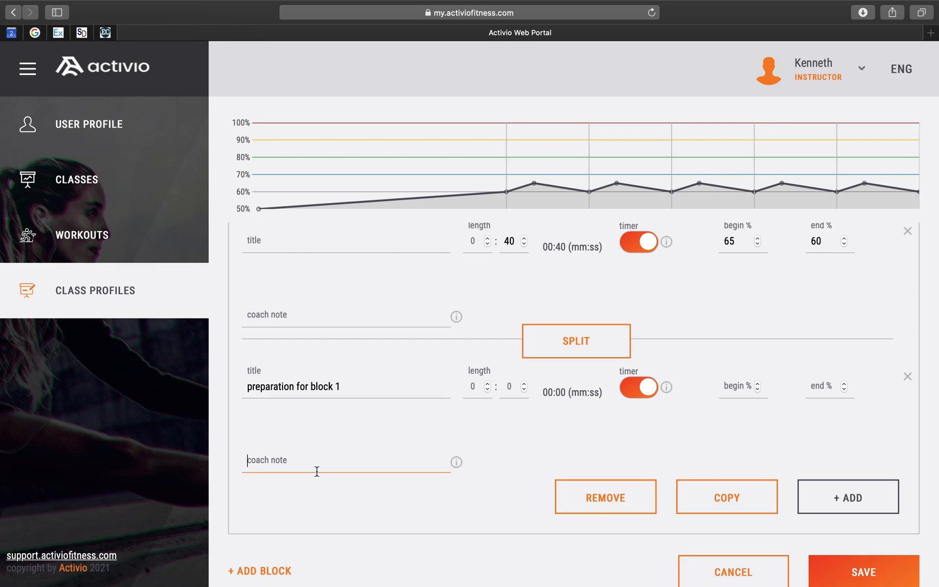
pyautogui.write('block ')
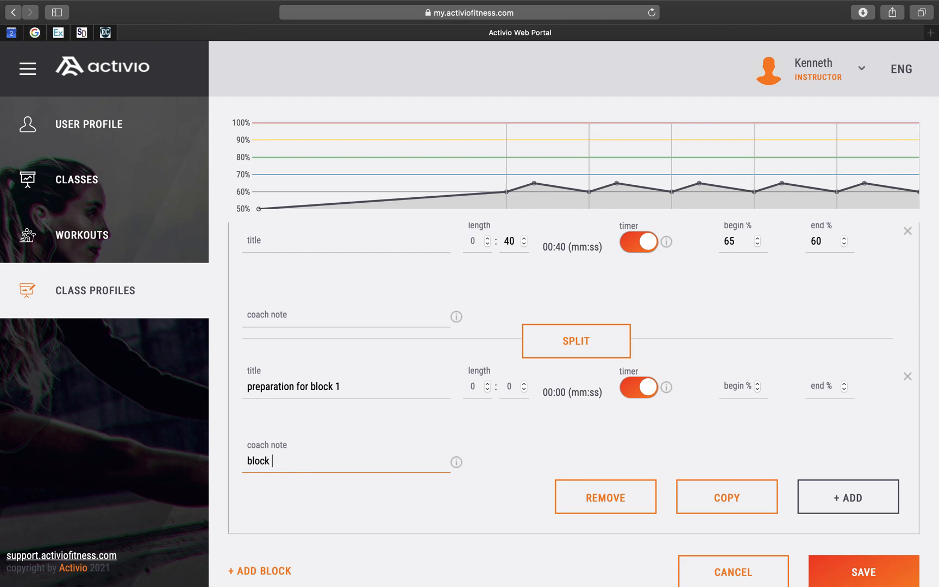
pyautogui.write('1 - hill climbs')
pyautogui.write('4 x 3 min')
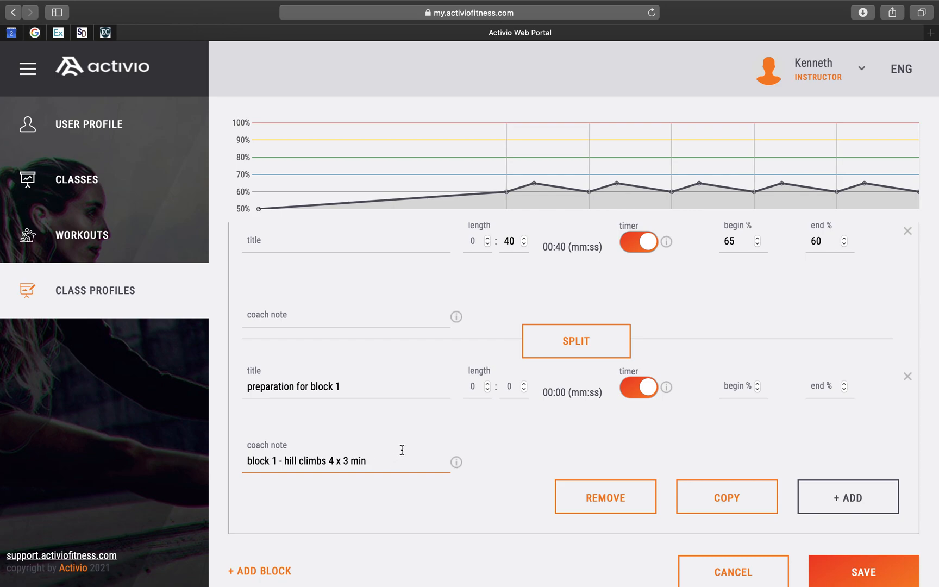
# - Set the preparation segment's length to 2 minutes, begin to 60% and end to 60%
pyautogui.click(477, 387)
pyautogui.write('2')
pyautogui.click(746, 386)
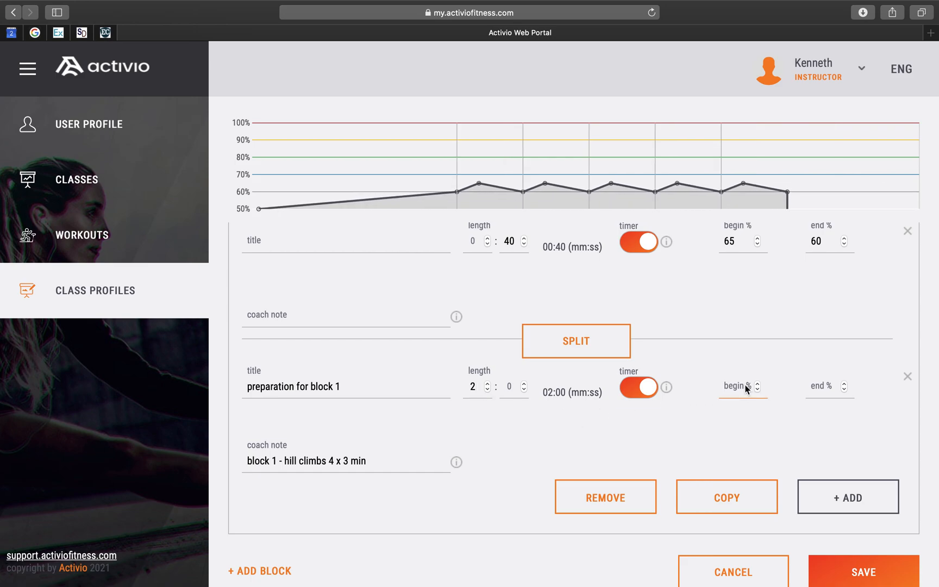
pyautogui.write('60')
pyautogui.click(823, 382)
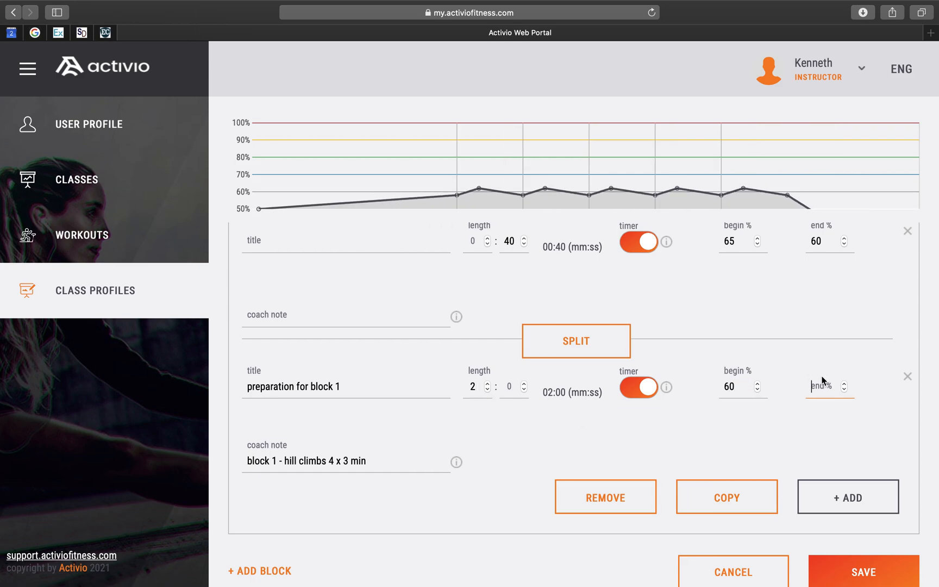
pyautogui.write('60')
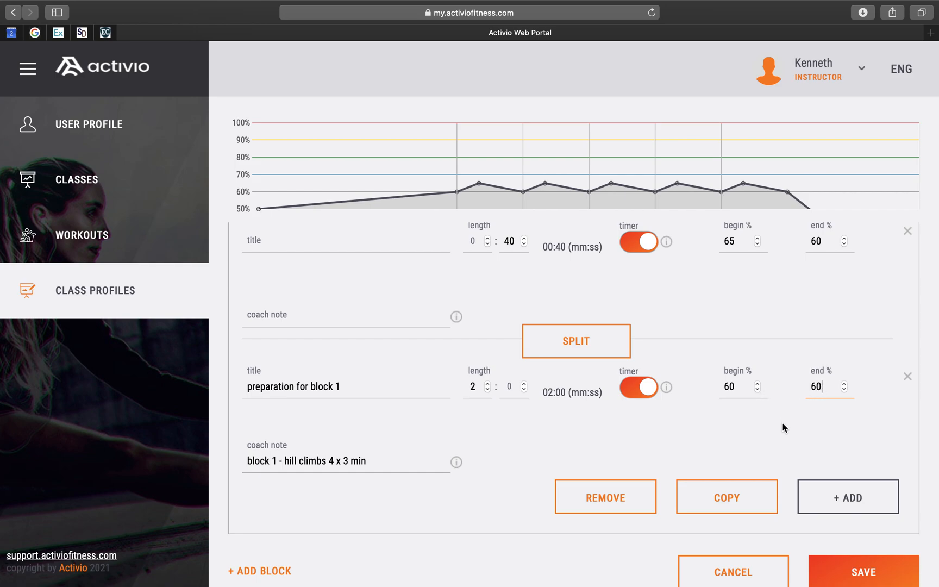
pyautogui.press('Tab')
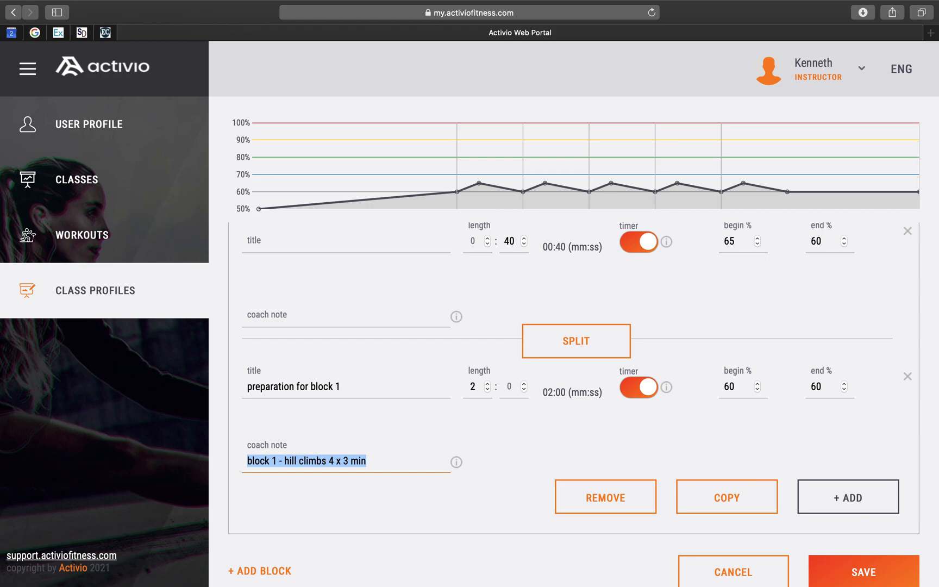
# - Add a new block and rename it HILL CLIMB
pyautogui.scroll(-2, 855, 455)
pyautogui.scroll(5, 529, 350)
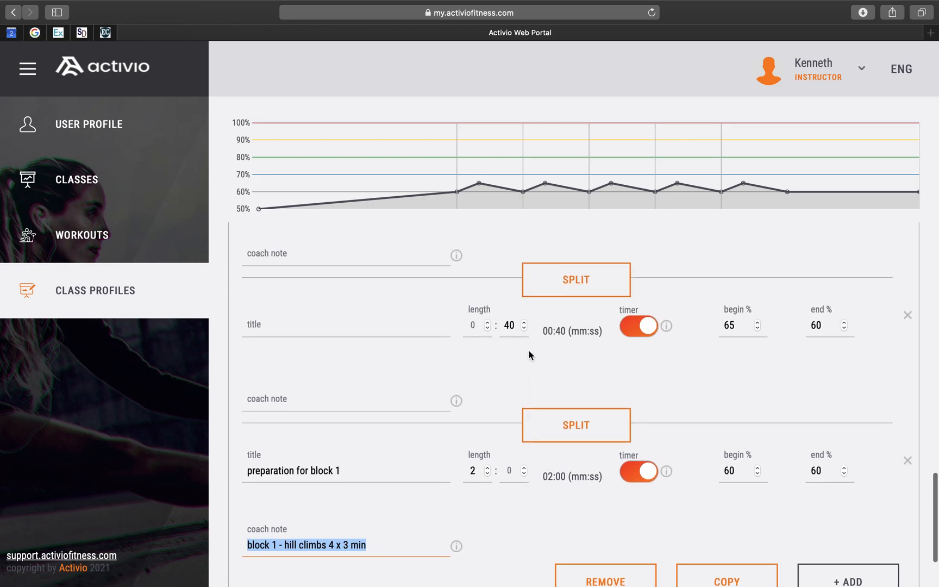
pyautogui.scroll(-3, 528, 351)
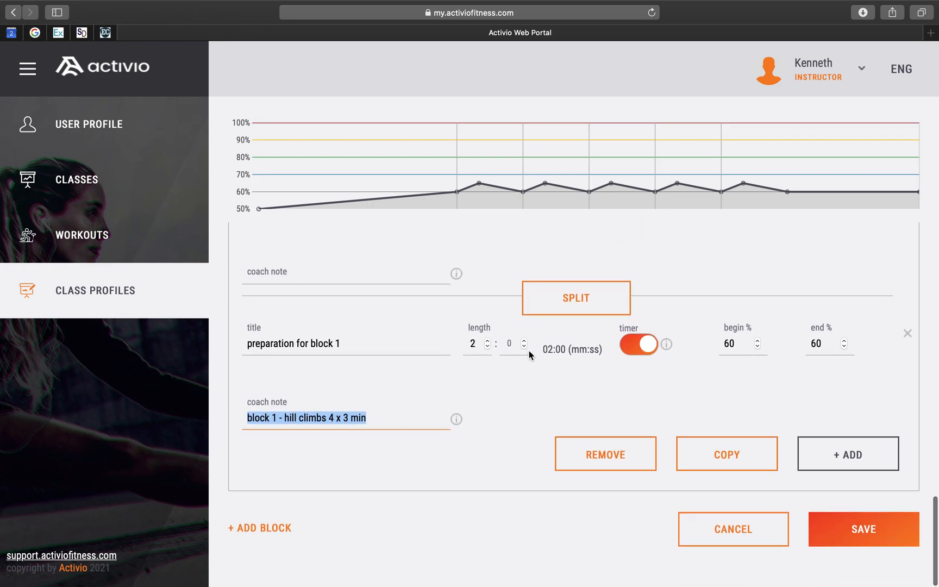
pyautogui.click(269, 527)
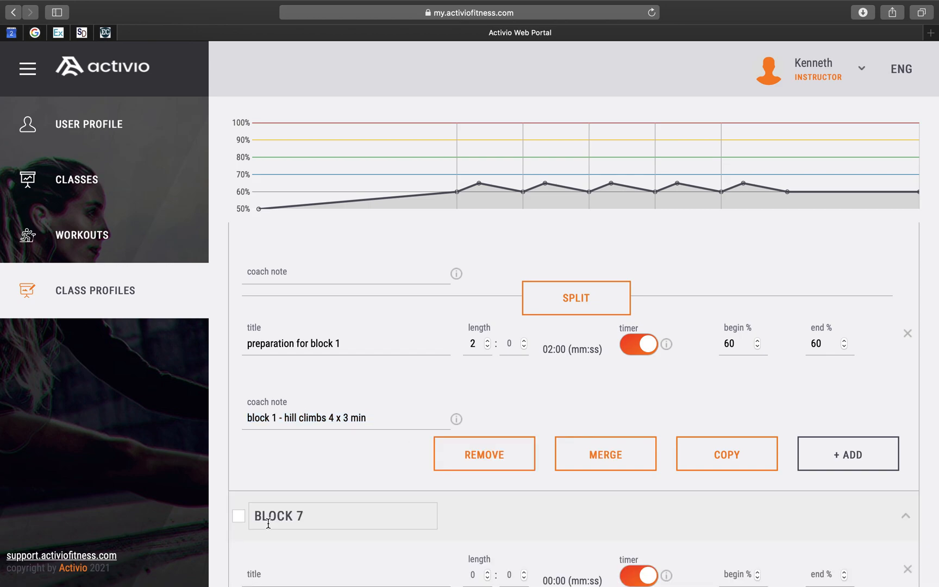
pyautogui.tripleClick(328, 518)
pyautogui.scroll(3, 329, 518)
pyautogui.scroll(-5, 329, 519)
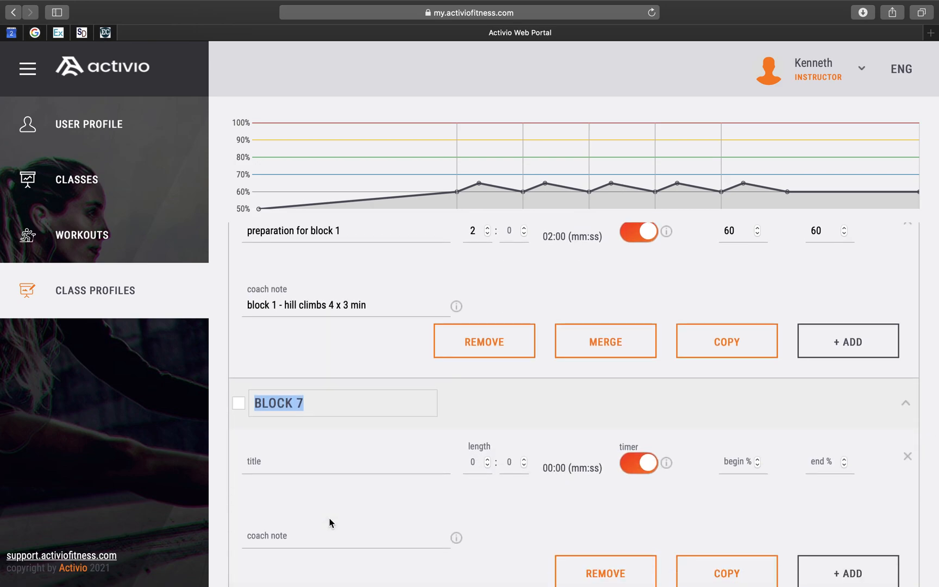
pyautogui.write('BBLOCK')
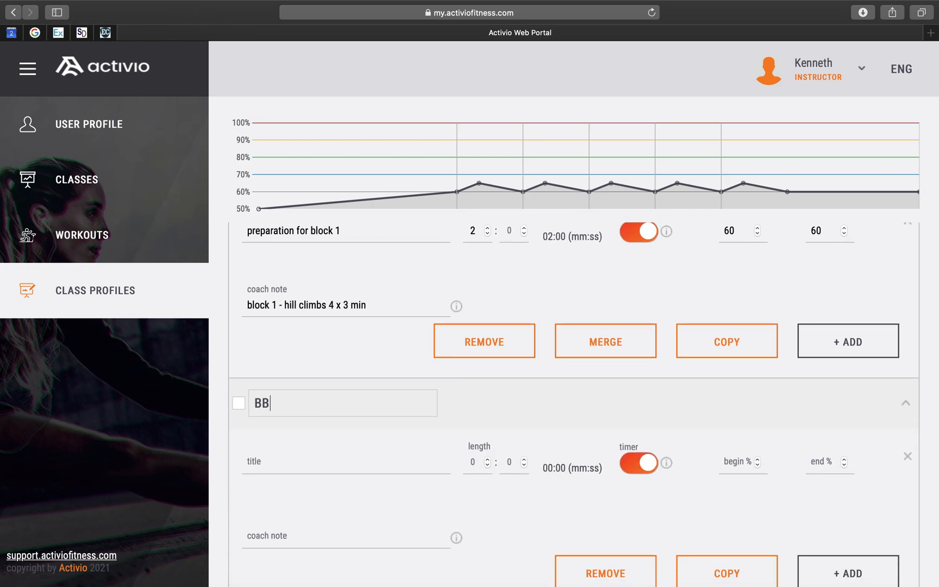
pyautogui.press('BackSpace')
pyautogui.press('BackSpace')
pyautogui.press('BackSpace')
pyautogui.press('BackSpace')
pyautogui.press('BackSpace')
pyautogui.press('BackSpace')
pyautogui.write('HILL CLIMBC')
pyautogui.press('BackSpace')
pyautogui.scroll(-3, 467, 529)
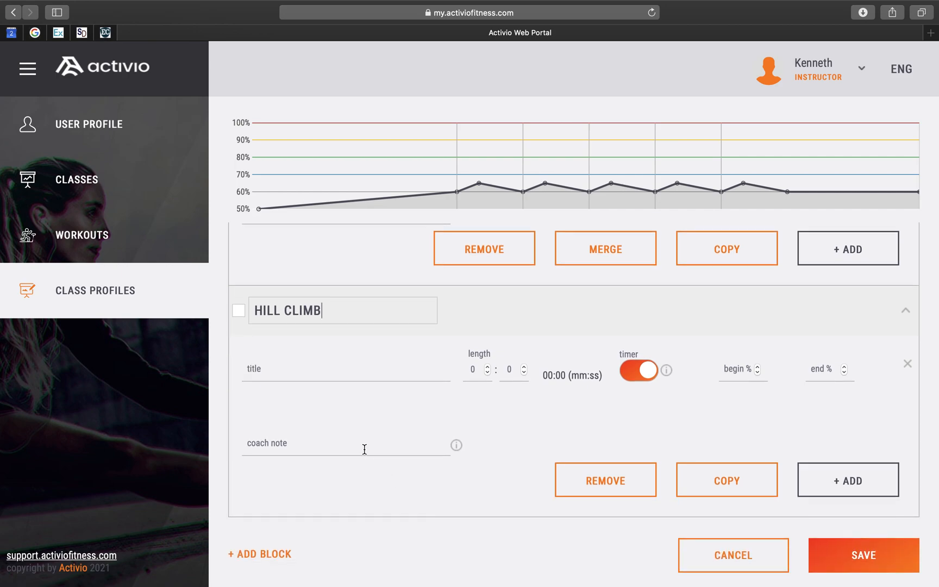
# - Title the HILL CLIMB block's segment '4 x 3 min climb'
pyautogui.click(326, 368)
pyautogui.scroll(3, 412, 369)
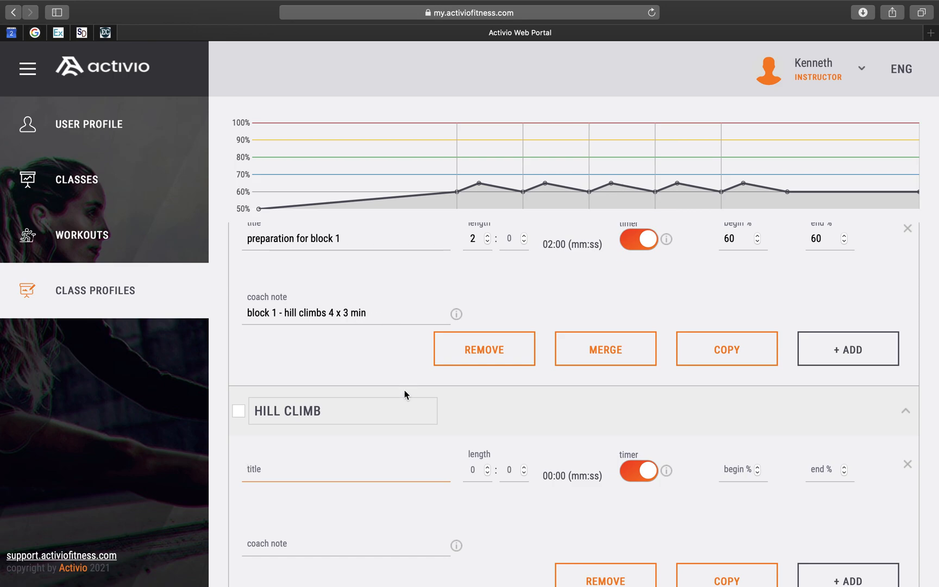
pyautogui.scroll(-3, 354, 430)
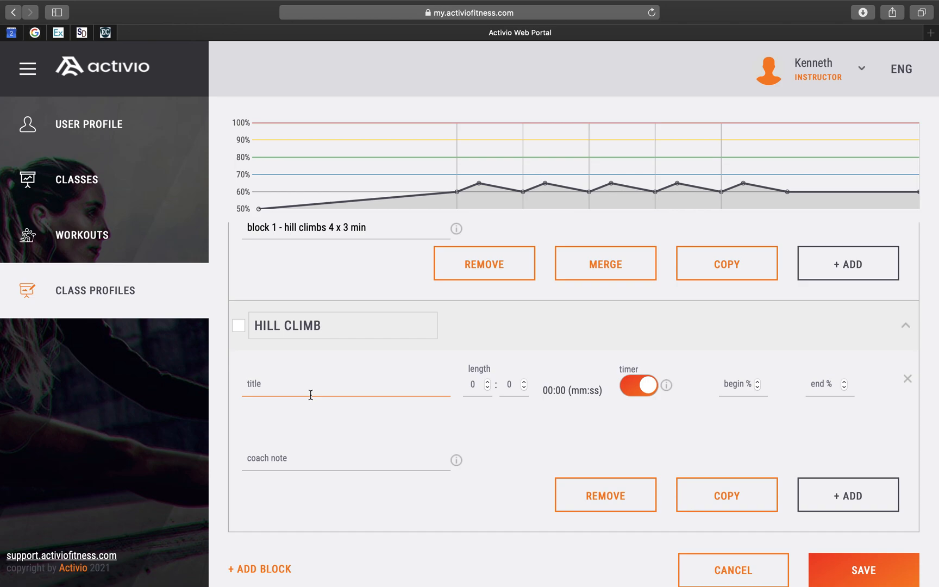
pyautogui.click(417, 391)
pyautogui.write('4 x 3 min climb')
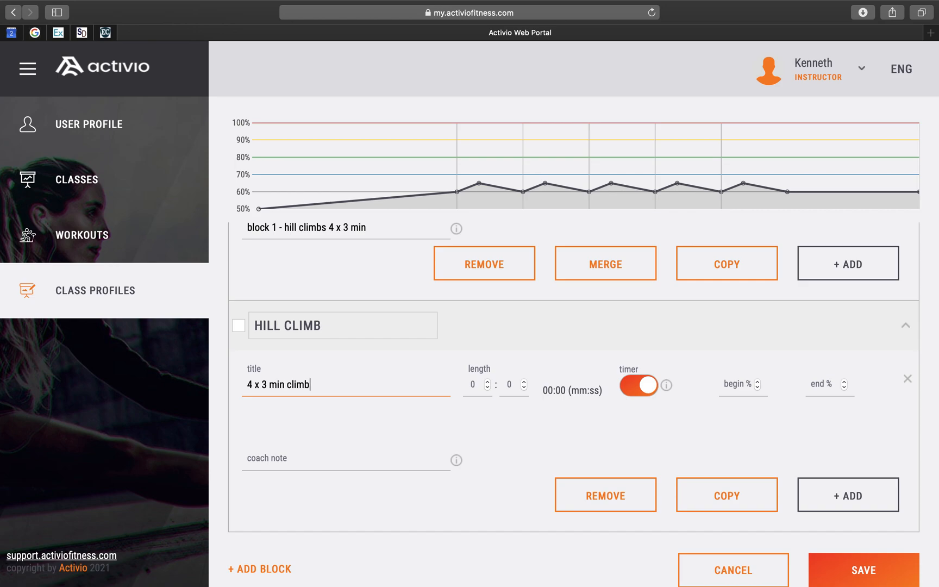
# - Set the climb segment's length to 12 minutes, begin to 60% and end to 80%
pyautogui.click(474, 380)
pyautogui.write('12')
pyautogui.click(733, 390)
pyautogui.write('60')
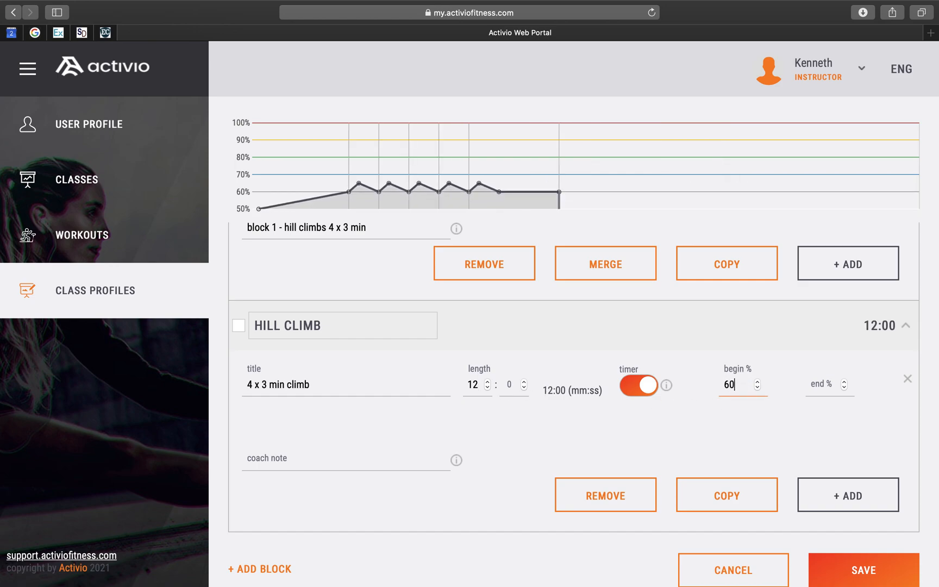
pyautogui.click(818, 386)
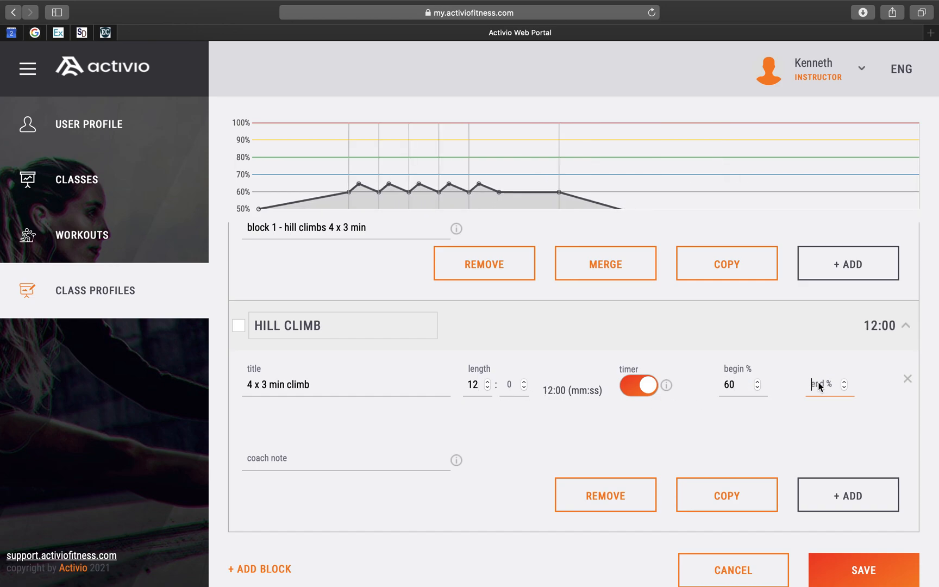
pyautogui.write('80')
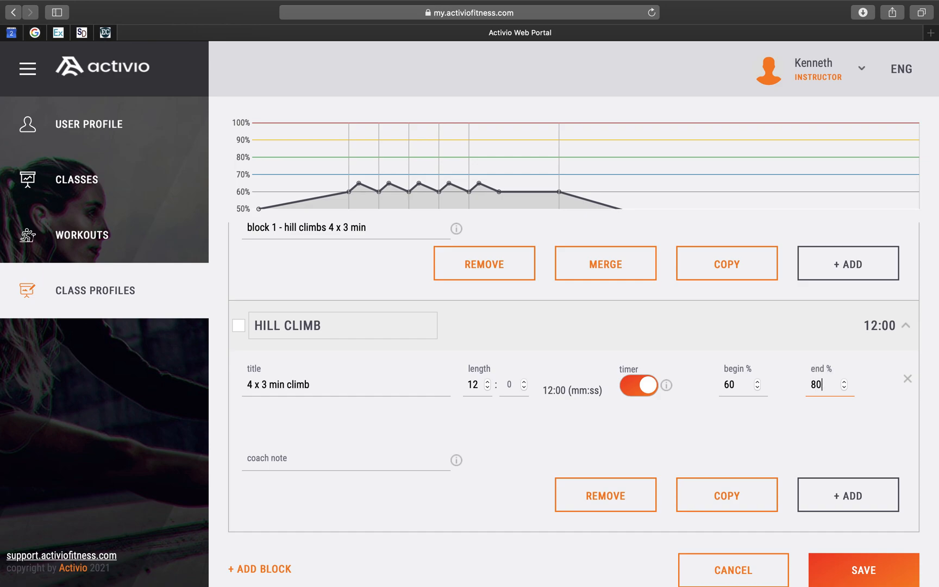
pyautogui.press('Tab')
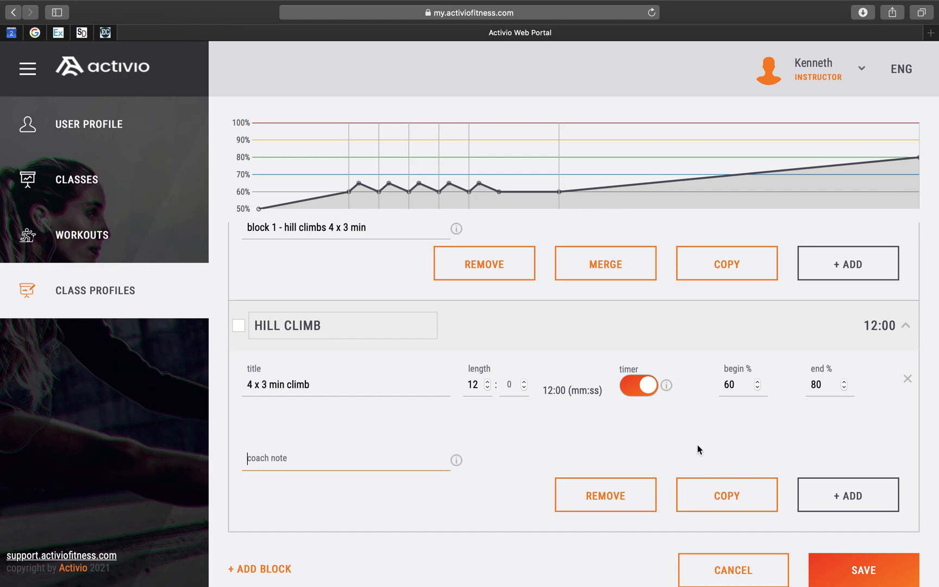
# - Add a new block and rename it INTERVAL - ACCEL
pyautogui.scroll(-2, 853, 523)
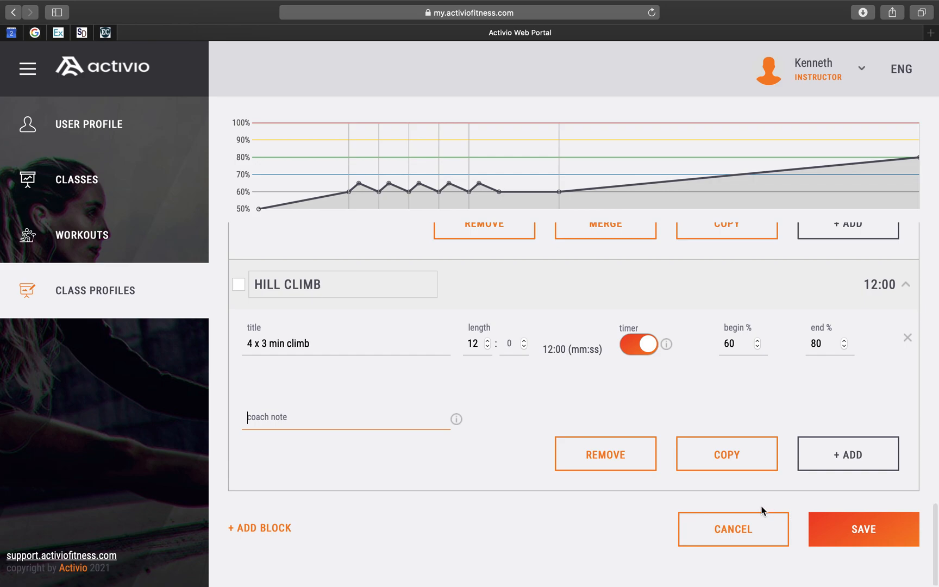
pyautogui.click(270, 529)
pyautogui.tripleClick(379, 513)
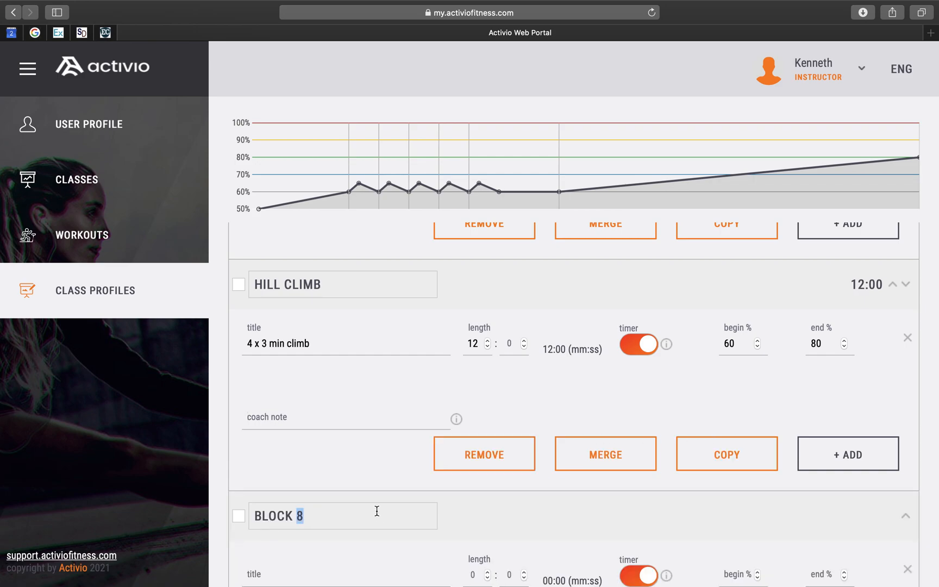
pyautogui.write('INTERVAL -')
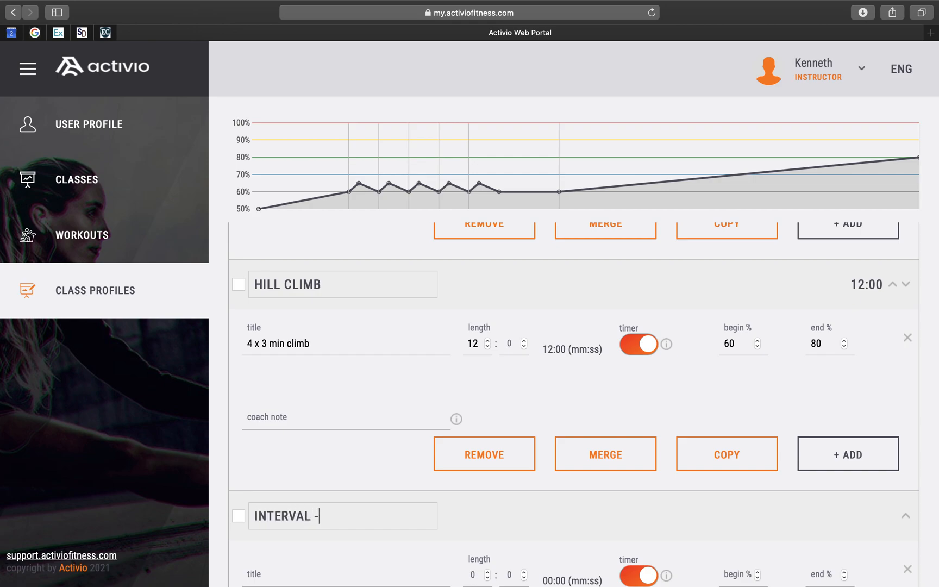
pyautogui.write(' ACCEL.')
# - Title the INTERVAL - ACCEL. block's segment '4 x 30w / 30r'
pyautogui.scroll(-3, 419, 518)
pyautogui.scroll(-2, 418, 524)
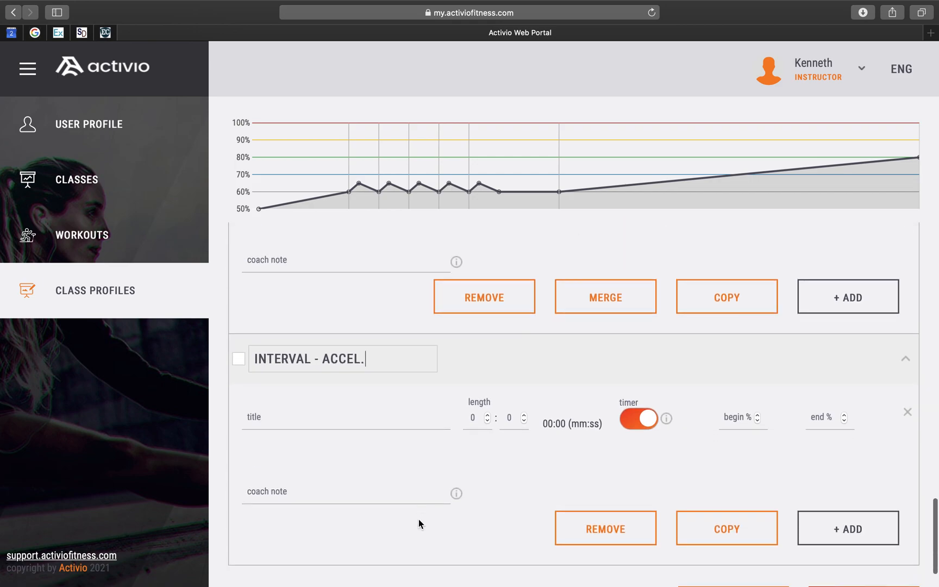
pyautogui.scroll(1, 345, 441)
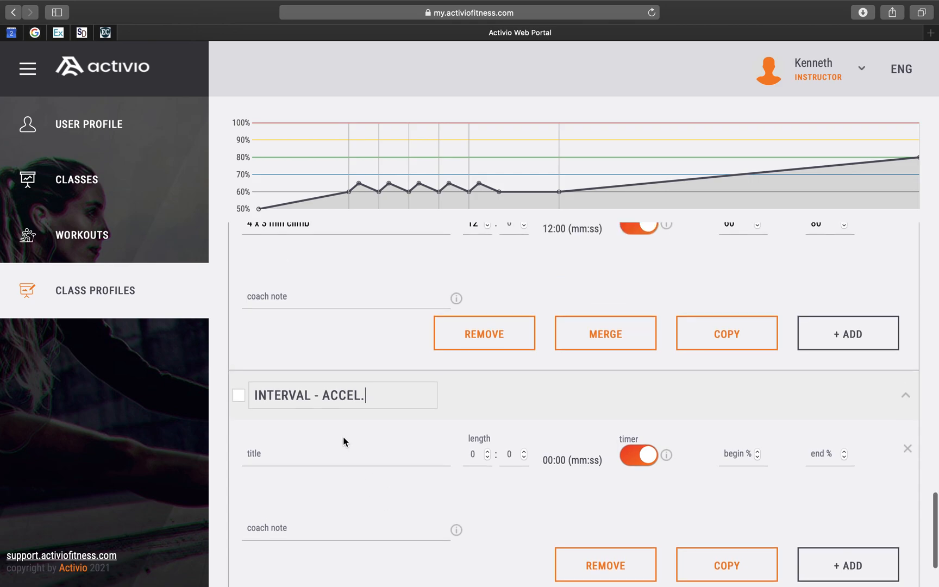
pyautogui.click(303, 454)
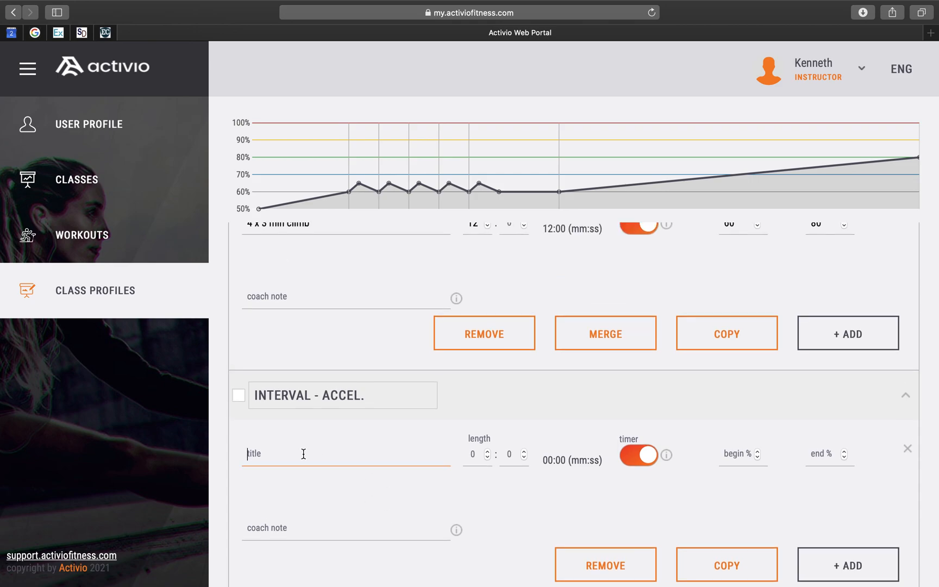
pyautogui.write('4')
pyautogui.write(' x ')
pyautogui.write('30w')
pyautogui.write(' 30s')
pyautogui.press('BackSpace')
pyautogui.press('BackSpace')
pyautogui.press('BackSpace')
pyautogui.write('/ 30r')
# - Set the interval segment's length to 30 seconds, begin to 80% and end to 86%
pyautogui.click(480, 455)
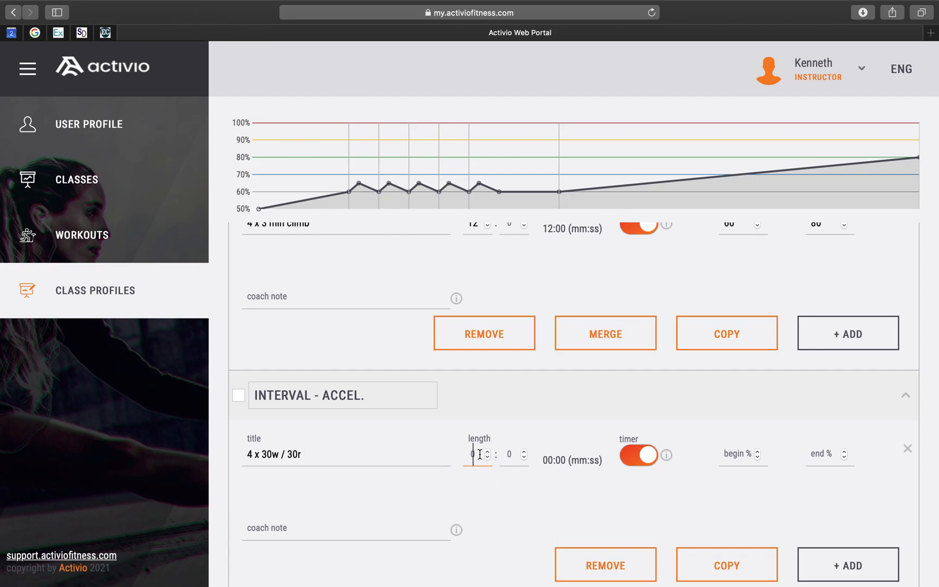
pyautogui.scroll(-2, 518, 466)
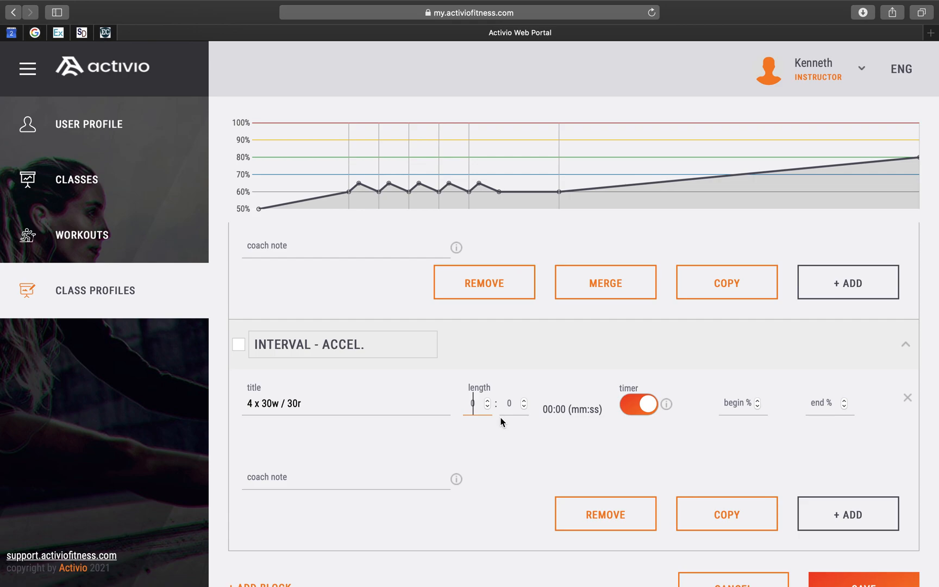
pyautogui.click(512, 408)
pyautogui.write('30')
pyautogui.click(731, 405)
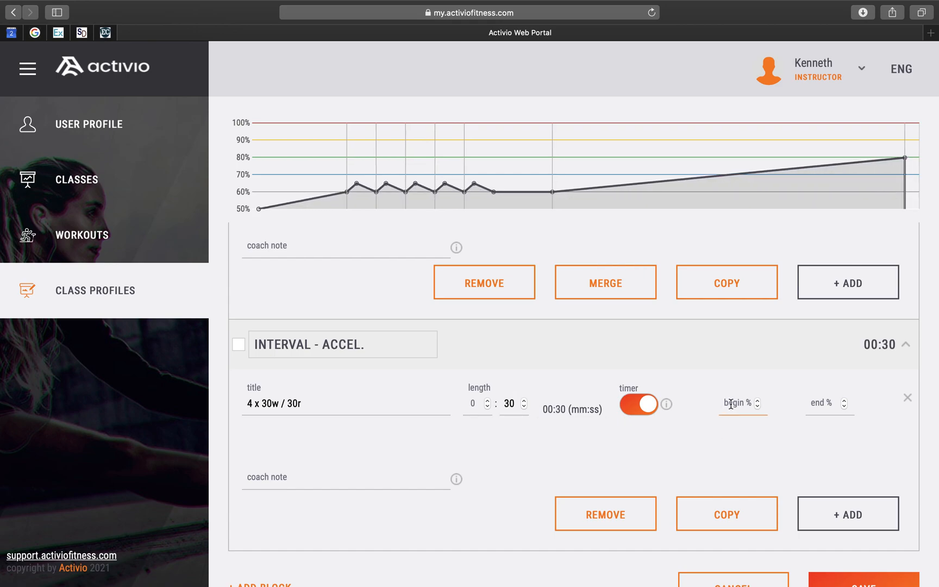
pyautogui.write('60')
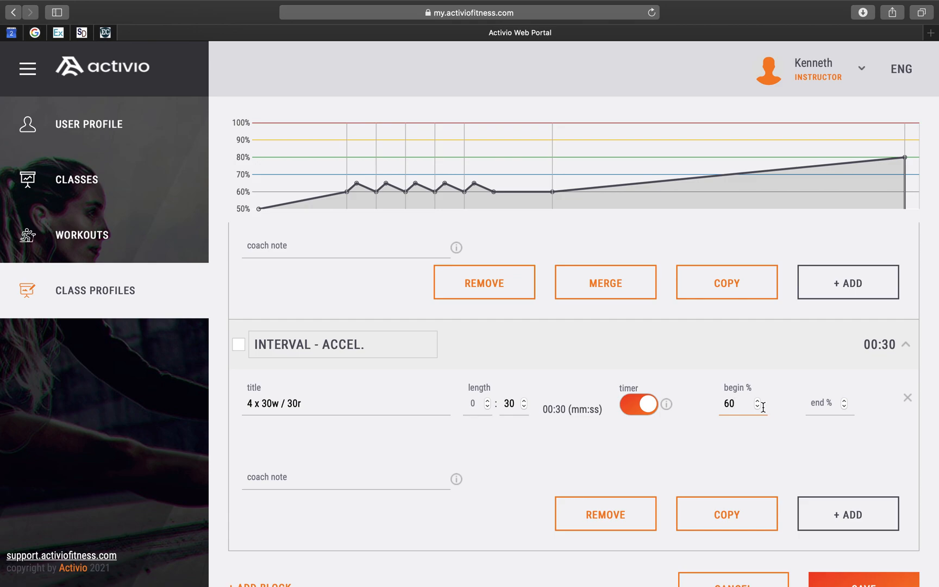
pyautogui.press('BackSpace')
pyautogui.press('BackSpace')
pyautogui.write('80')
pyautogui.scroll(-2, 790, 440)
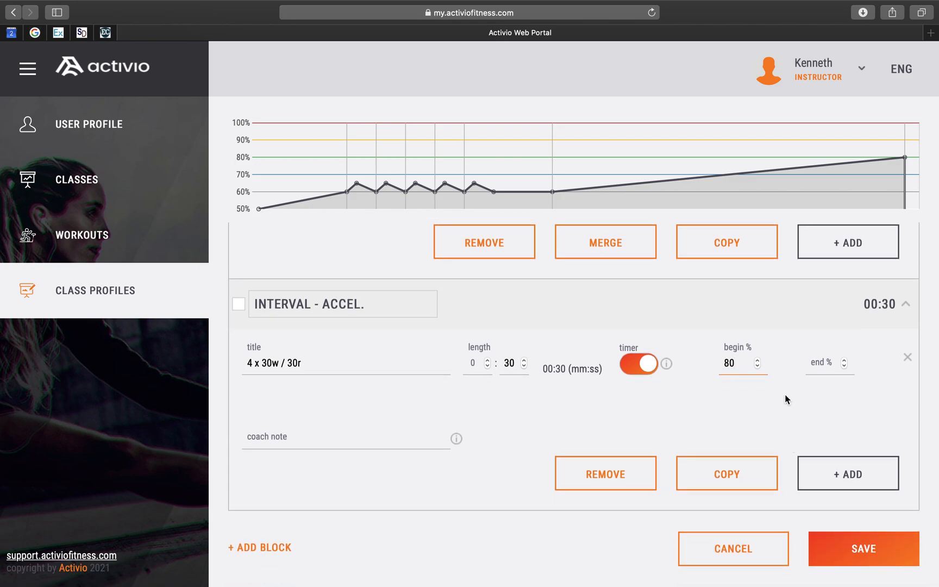
pyautogui.click(813, 364)
pyautogui.write('86')
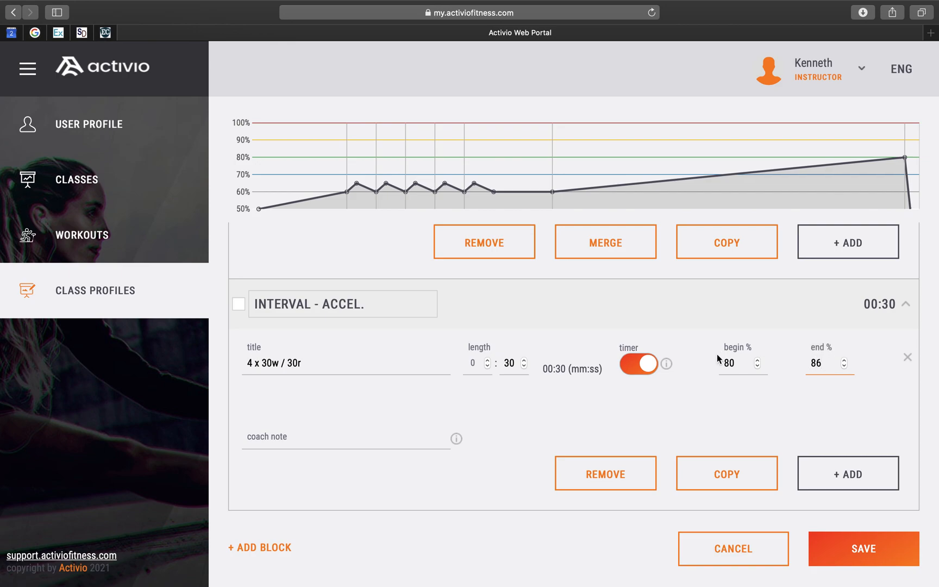
# - Add a second segment titled '30 receovery', 30 seconds long, with begin 86% and end 80%
pyautogui.click(846, 474)
pyautogui.click(269, 505)
pyautogui.write('30')
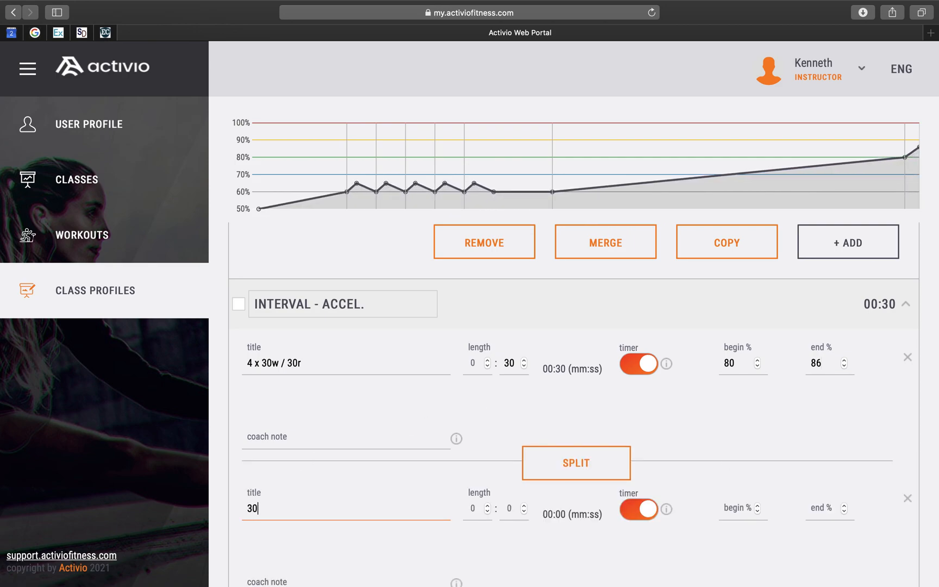
pyautogui.write(' receovery')
pyautogui.click(517, 508)
pyautogui.write('30')
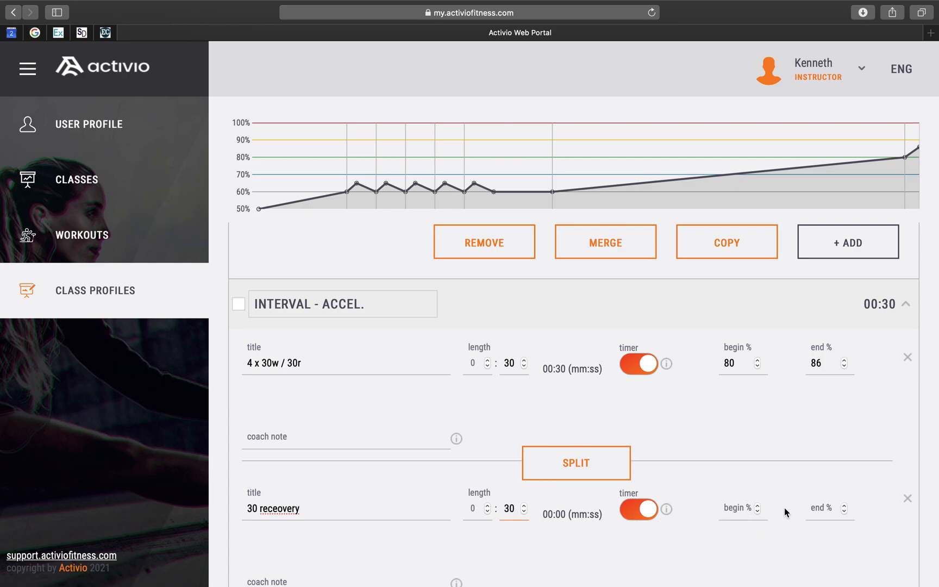
pyautogui.click(738, 507)
pyautogui.write('86')
pyautogui.click(824, 505)
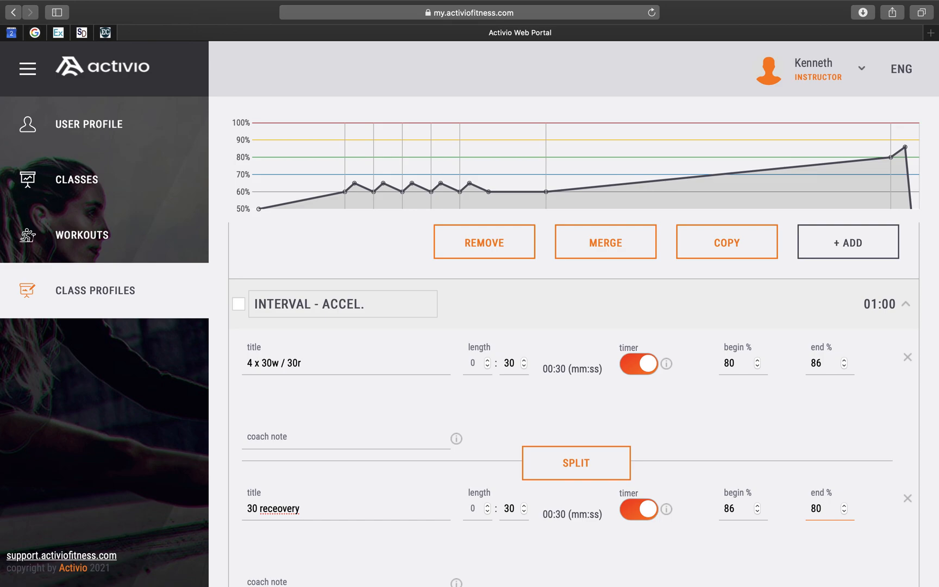
# - Scroll through the HILL CLIMB and INTERVAL - ACCEL. blocks to review their segments
pyautogui.scroll(-2, 841, 474)
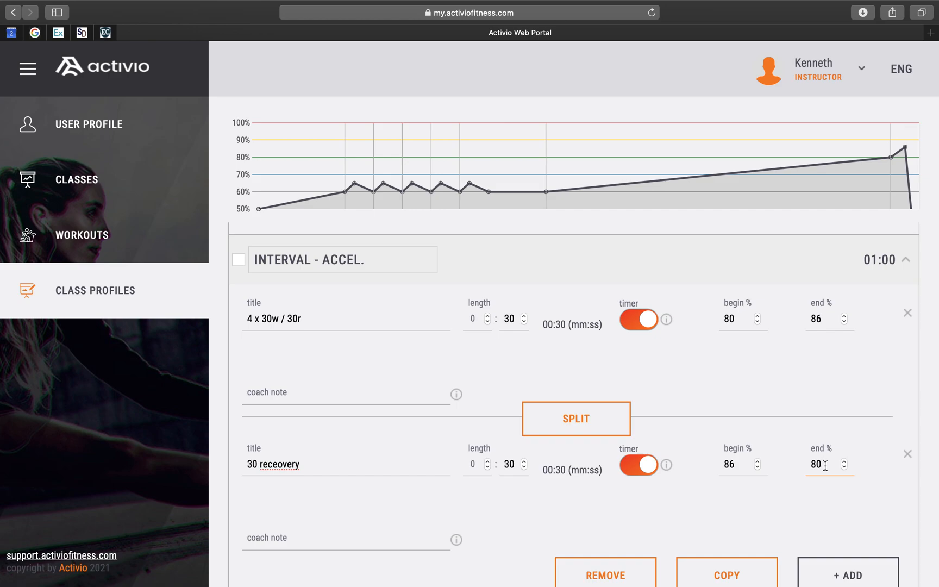
pyautogui.scroll(-1, 825, 466)
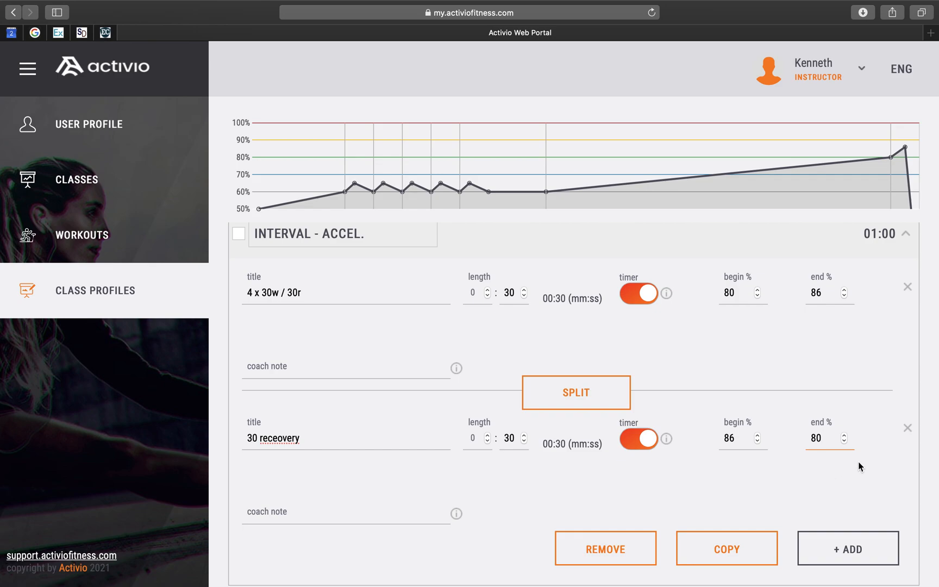
pyautogui.scroll(-2, 868, 459)
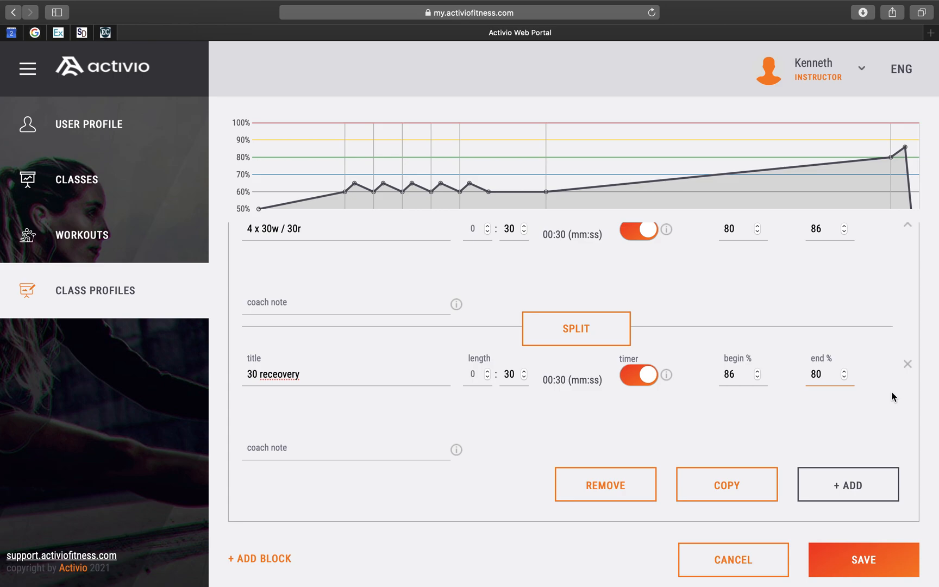
pyautogui.scroll(1, 830, 391)
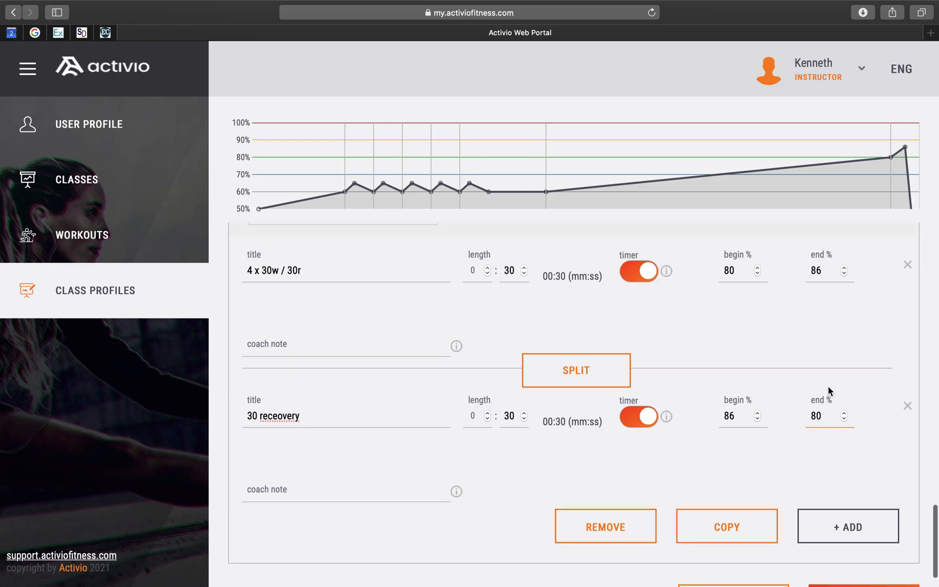
pyautogui.scroll(2, 742, 375)
pyautogui.scroll(3, 741, 371)
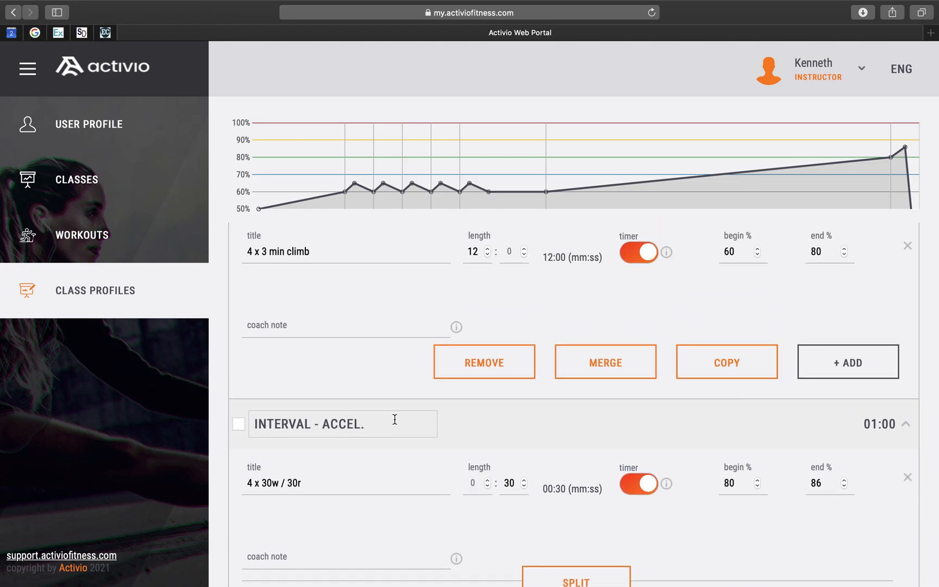
pyautogui.scroll(3, 457, 421)
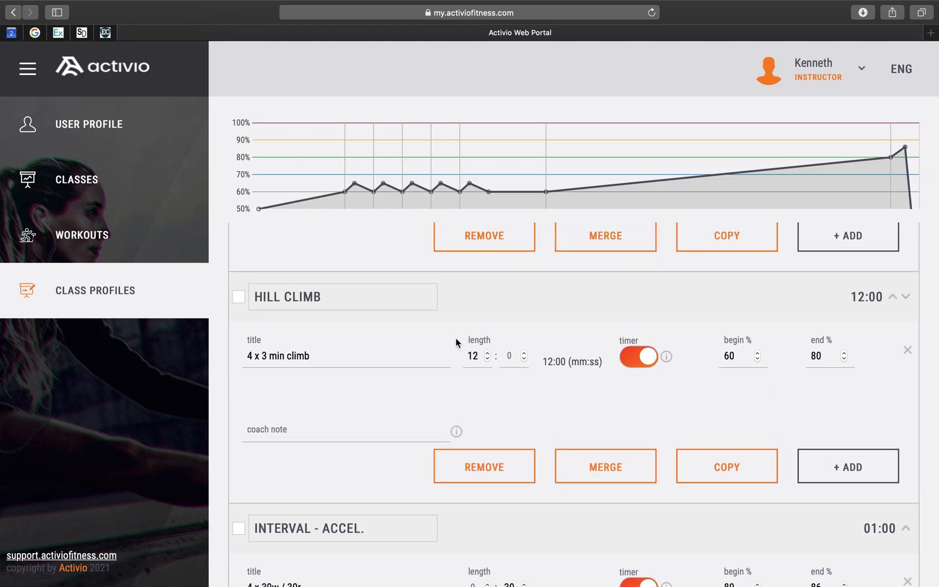
pyautogui.scroll(-8, 496, 469)
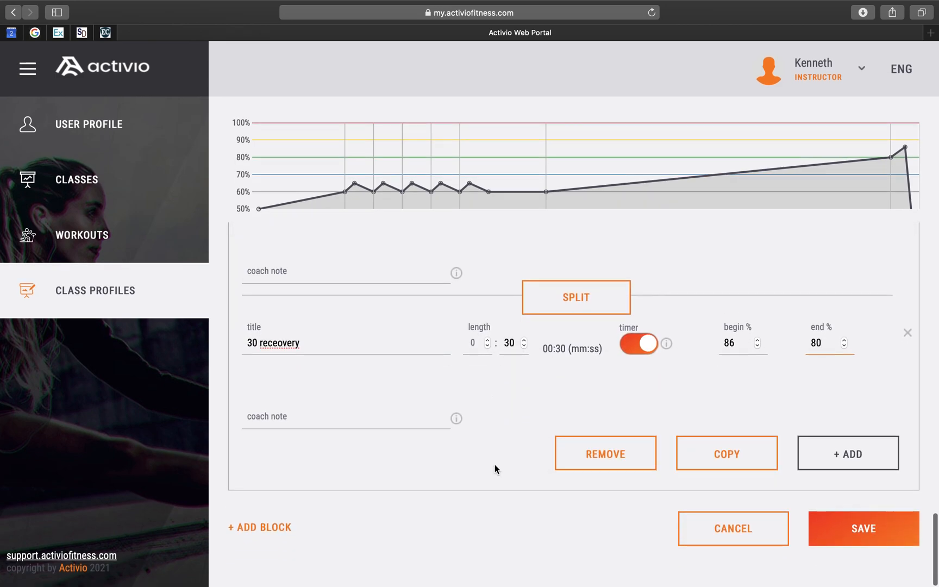
pyautogui.scroll(6, 494, 465)
pyautogui.scroll(5, 494, 465)
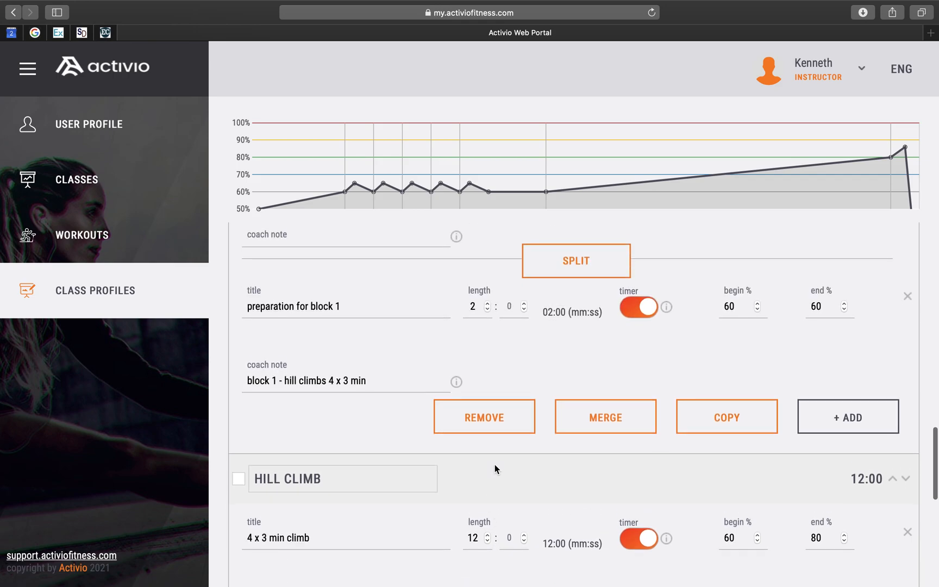
pyautogui.scroll(-6, 494, 464)
pyautogui.scroll(-2, 494, 465)
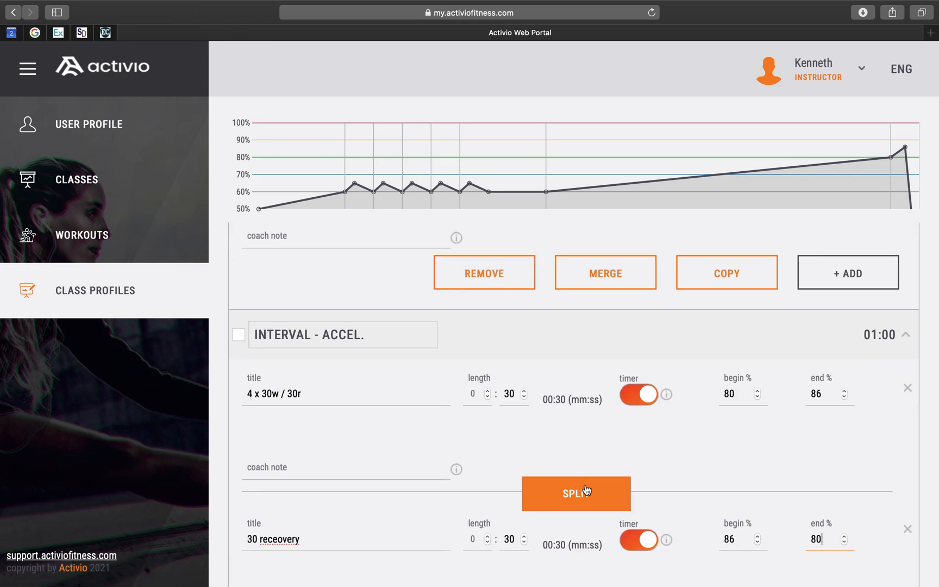
pyautogui.click(864, 273)
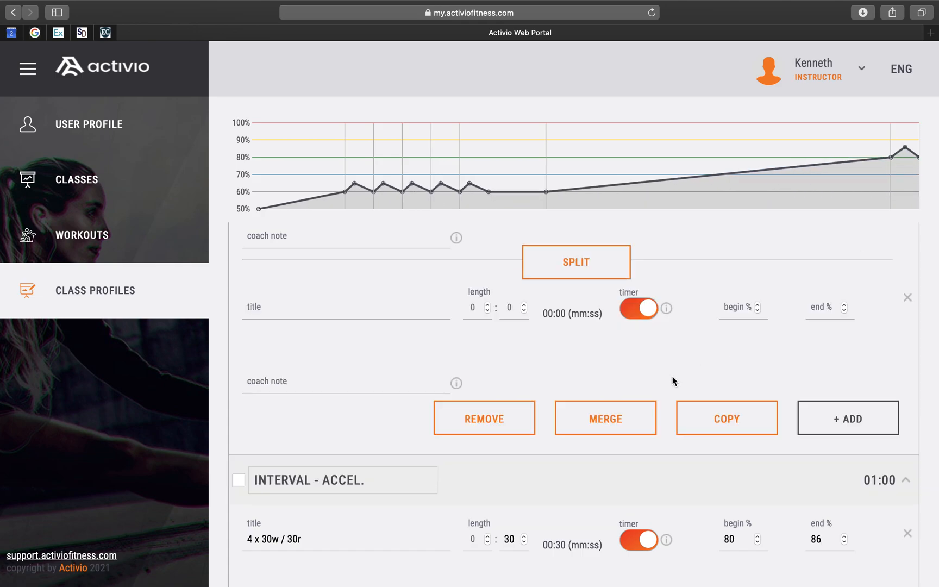
pyautogui.click(566, 269)
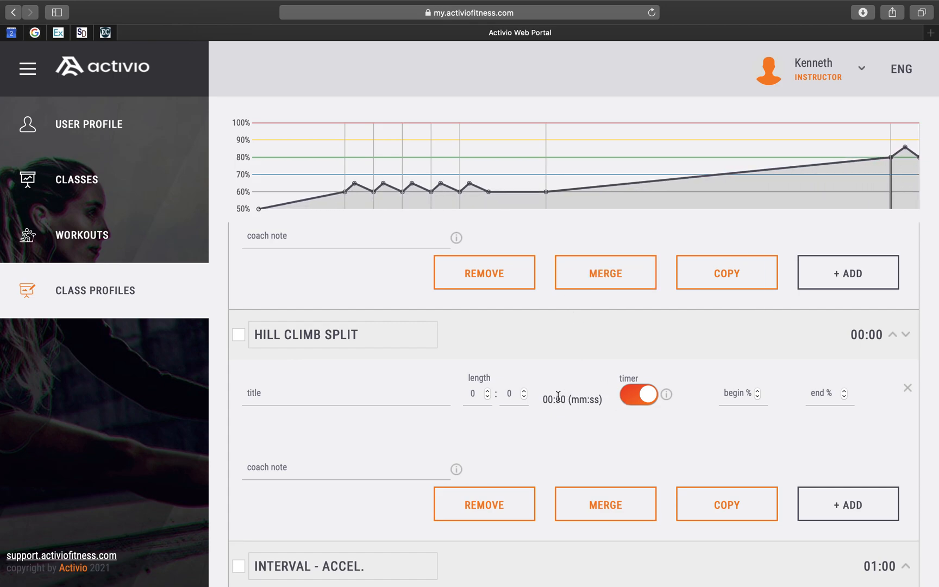
pyautogui.scroll(-2, 503, 426)
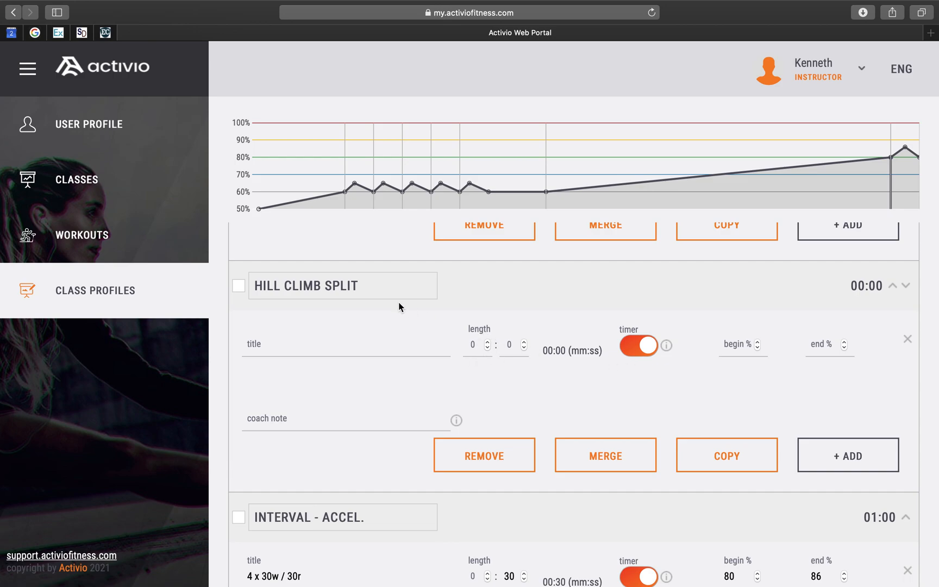
pyautogui.tripleClick(378, 289)
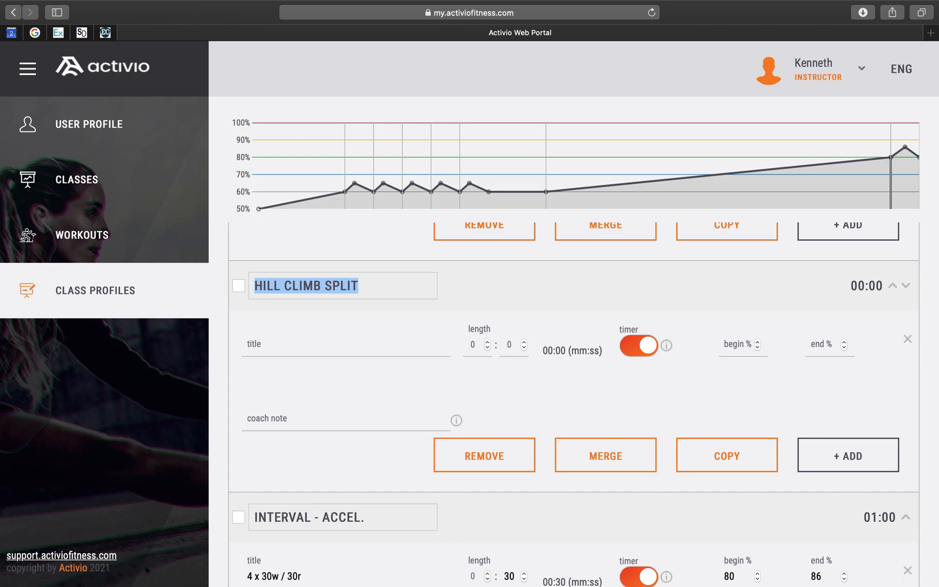
pyautogui.write('RES')
pyautogui.press('BackSpace')
pyautogui.write('COVERY')
pyautogui.click(476, 345)
pyautogui.press('BackSpace')
pyautogui.write('2')
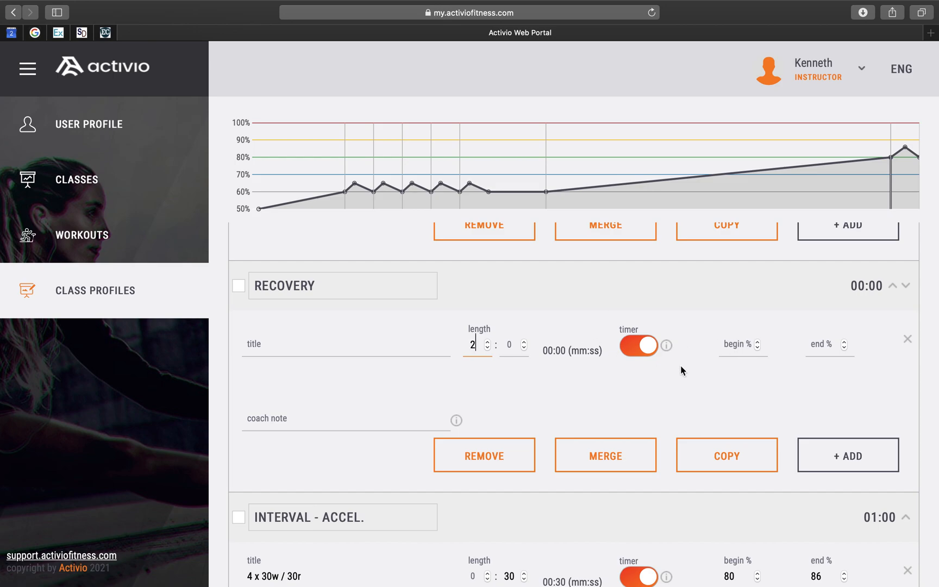
pyautogui.click(492, 467)
pyautogui.click(492, 467)
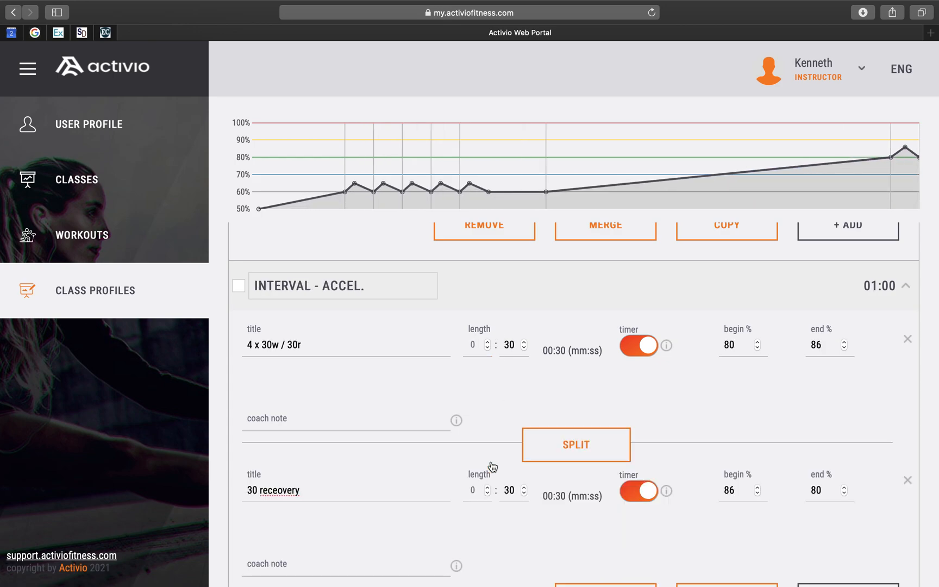
# - Review the INTERVAL - ACCEL. block's two segments against the chart
pyautogui.scroll(5, 492, 467)
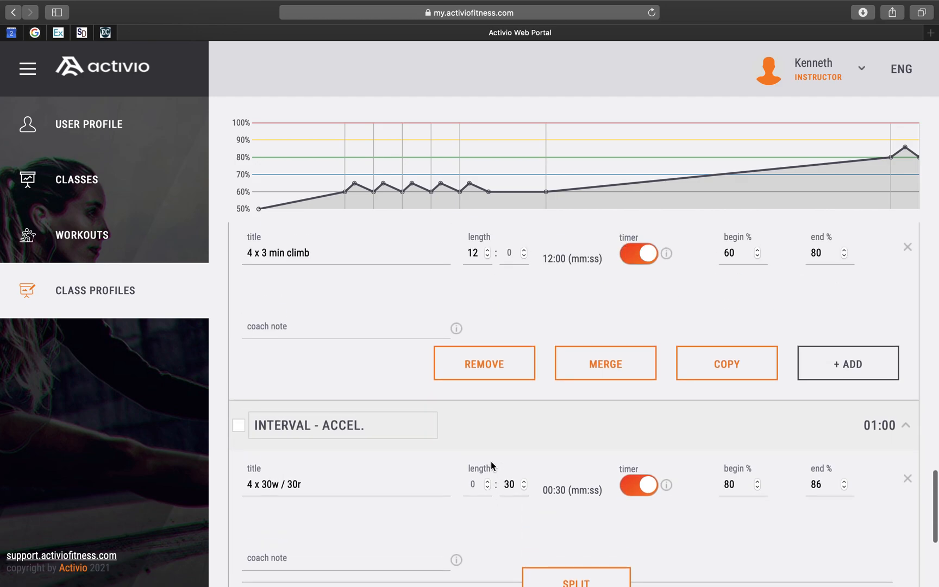
pyautogui.scroll(-5, 491, 460)
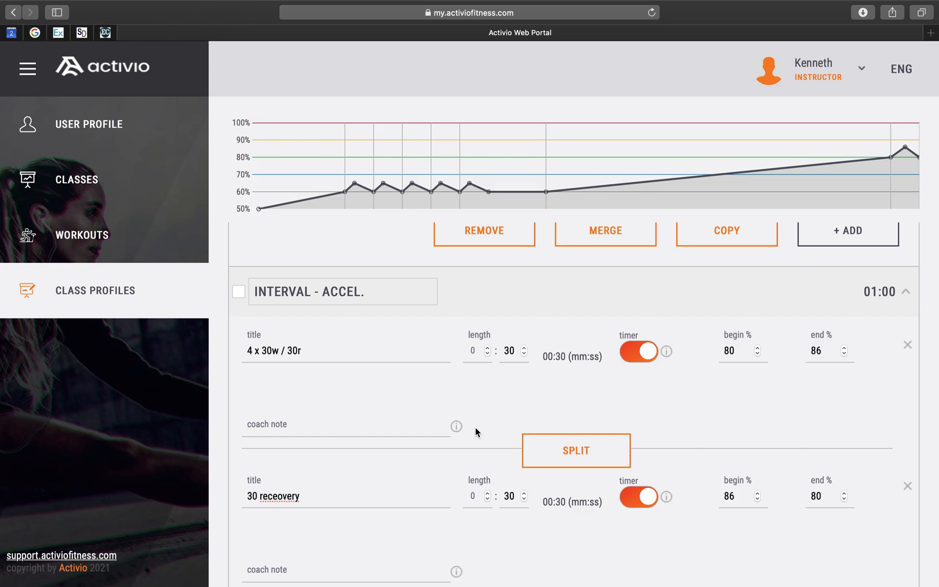
pyautogui.scroll(-2, 475, 432)
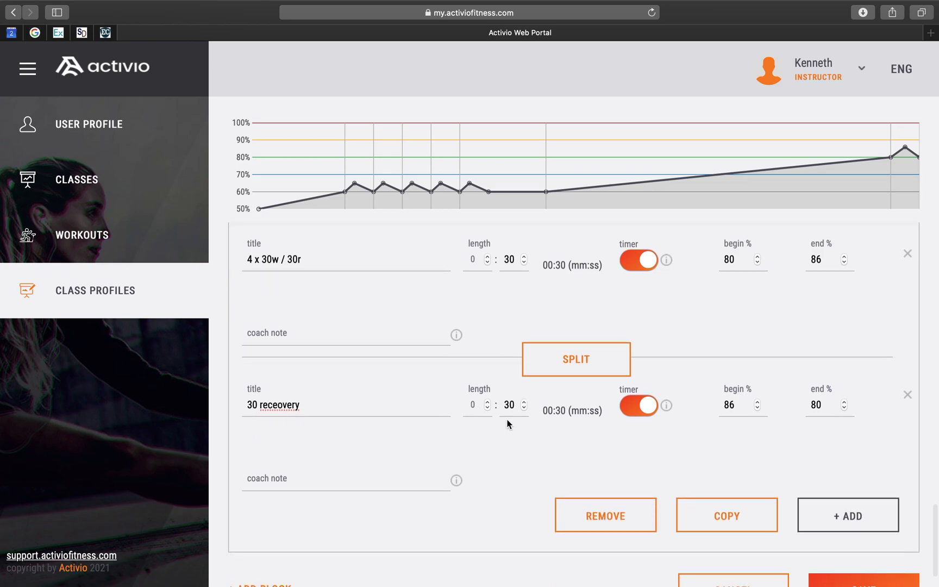
pyautogui.scroll(3, 526, 424)
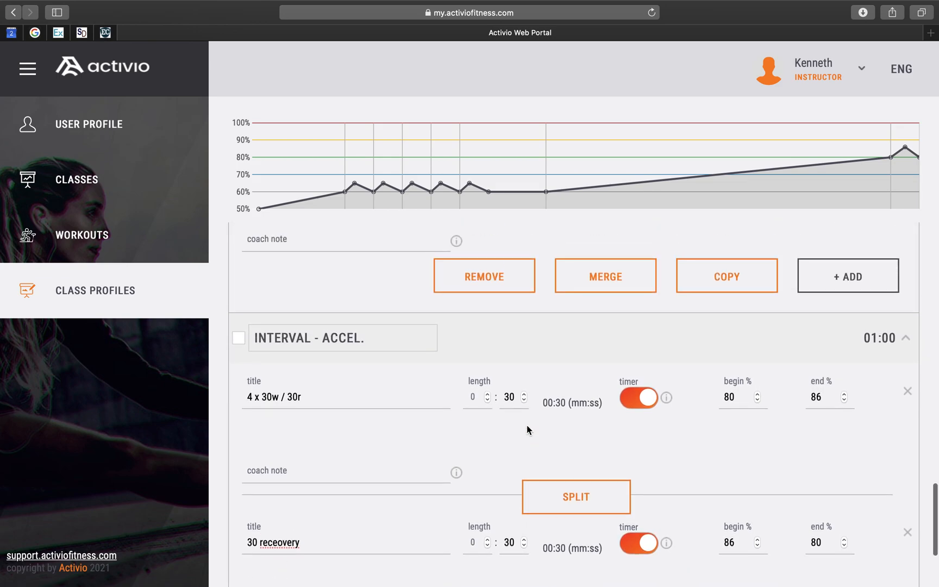
pyautogui.scroll(2, 526, 425)
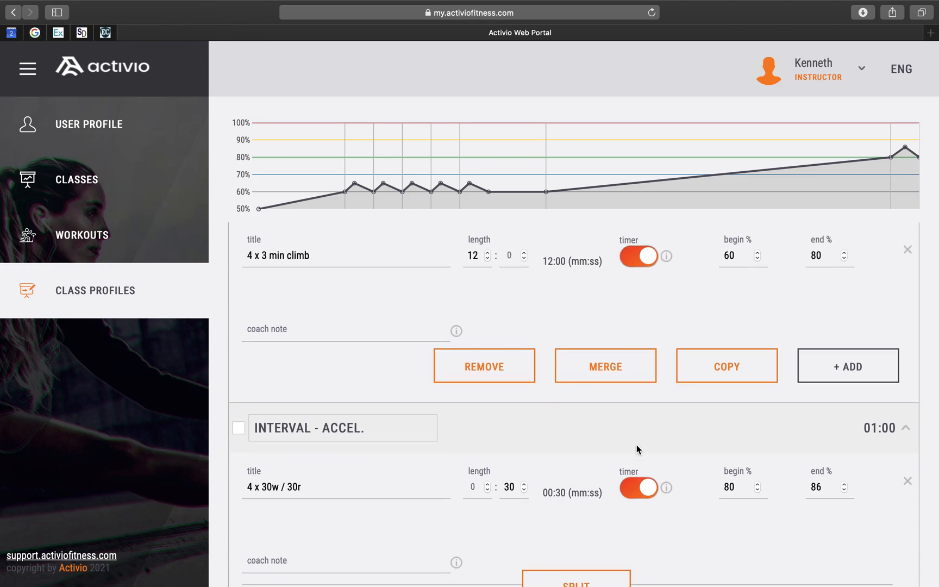
# - Copy the INTERVAL - ACCEL. block three times to repeat the accelerating intervals
pyautogui.scroll(-7, 636, 444)
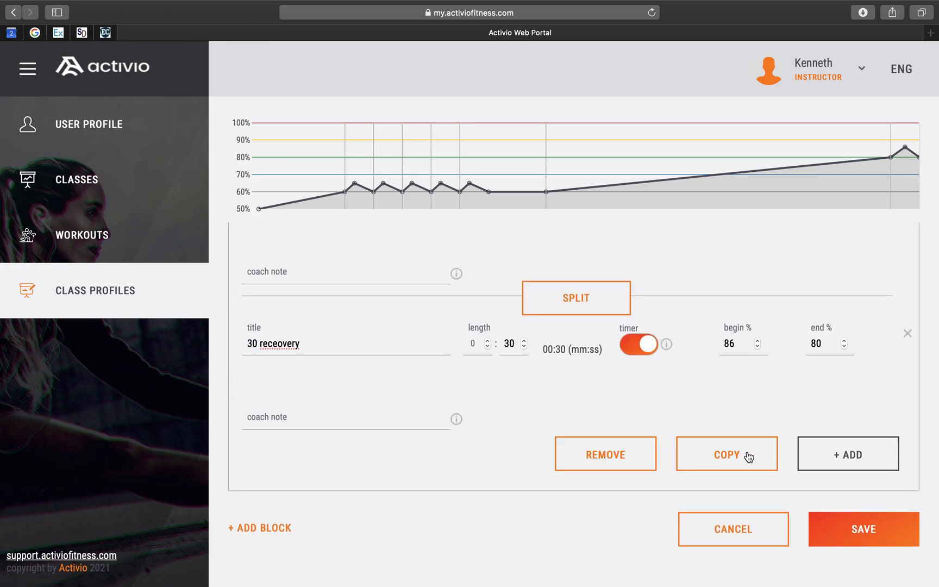
pyautogui.click(749, 456)
pyautogui.scroll(-3, 549, 467)
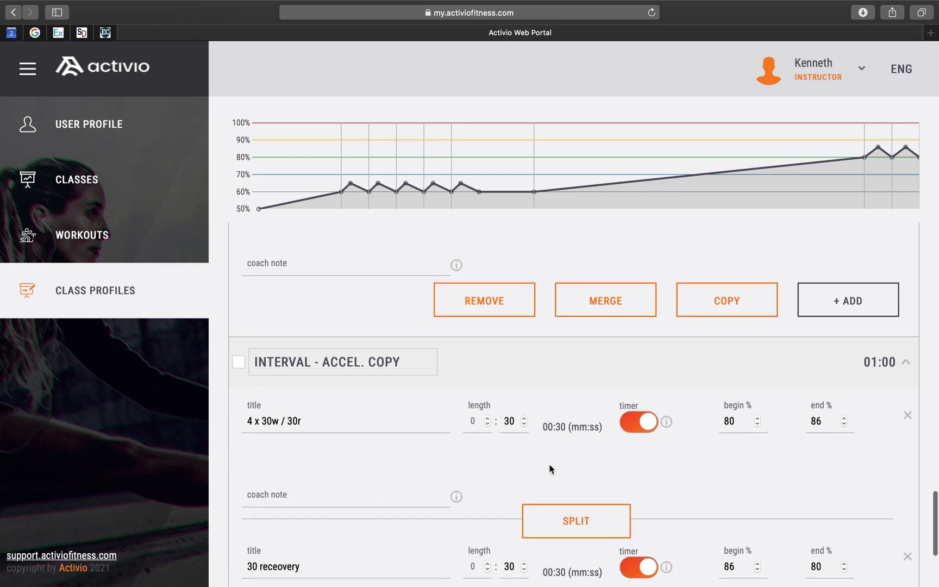
pyautogui.scroll(-2, 533, 413)
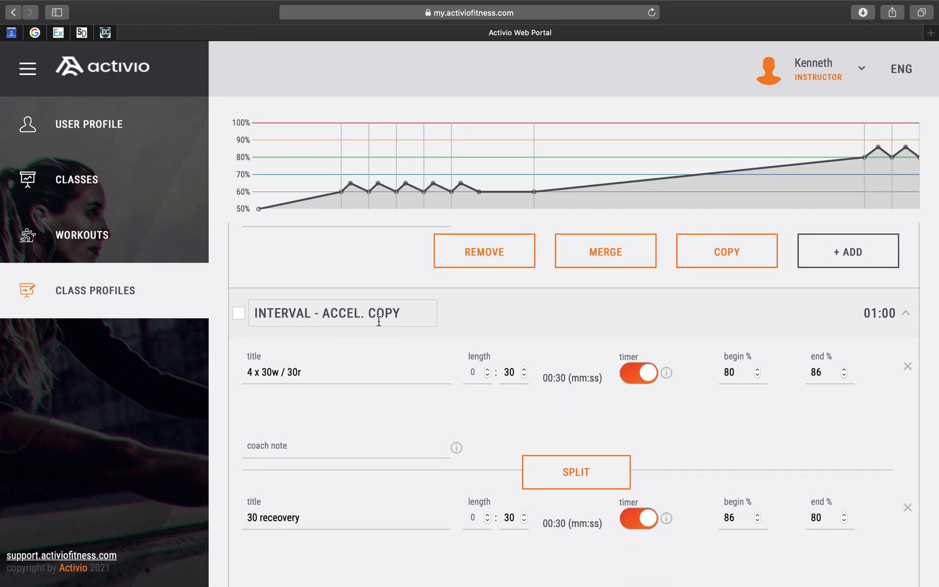
pyautogui.scroll(-2, 415, 361)
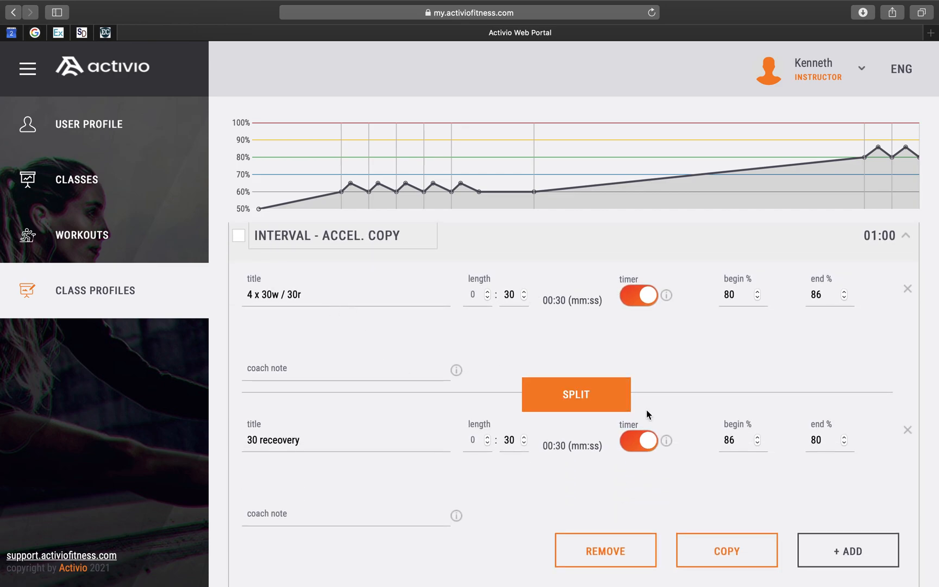
pyautogui.scroll(-2, 744, 419)
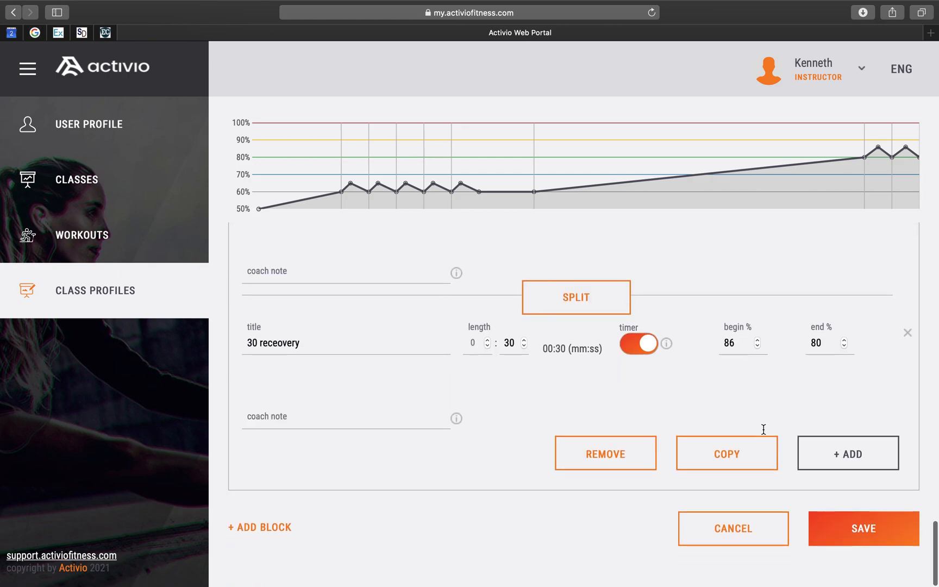
pyautogui.click(738, 452)
pyautogui.scroll(-6, 733, 451)
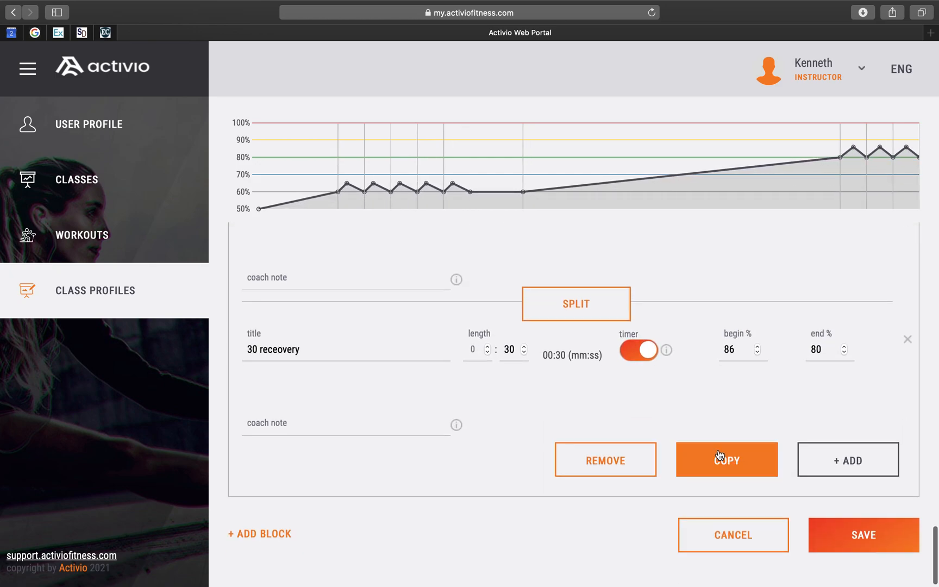
pyautogui.click(720, 455)
# - Scroll through the whole profile from the warmup to the interval copies to review all blocks and the chart
pyautogui.scroll(-5, 499, 384)
pyautogui.scroll(1, 499, 384)
pyautogui.scroll(5, 498, 384)
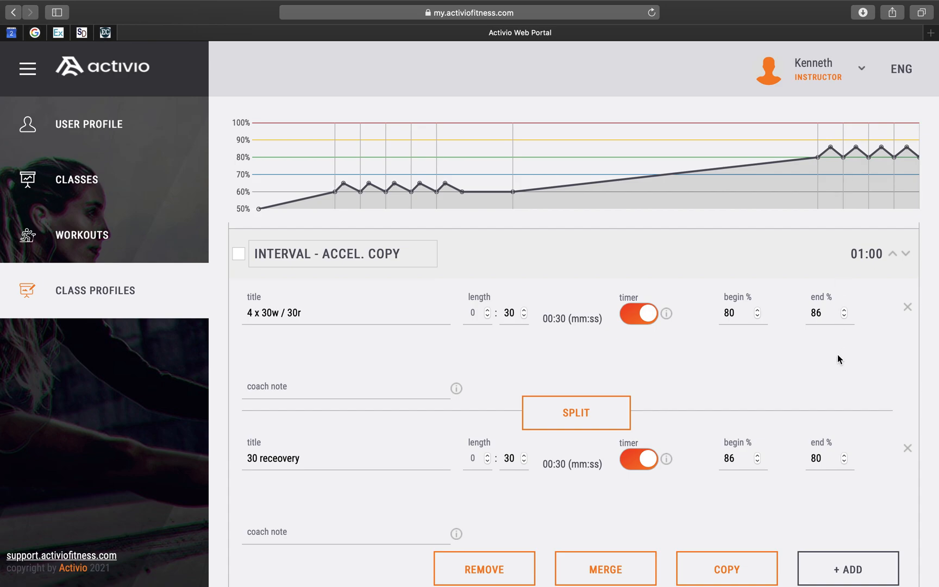
pyautogui.scroll(15, 837, 354)
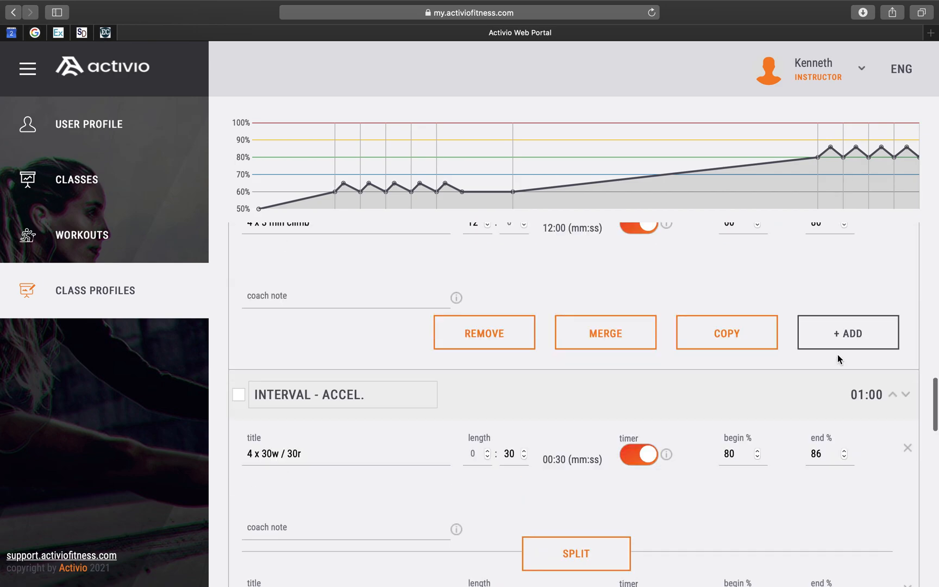
pyautogui.scroll(15, 838, 359)
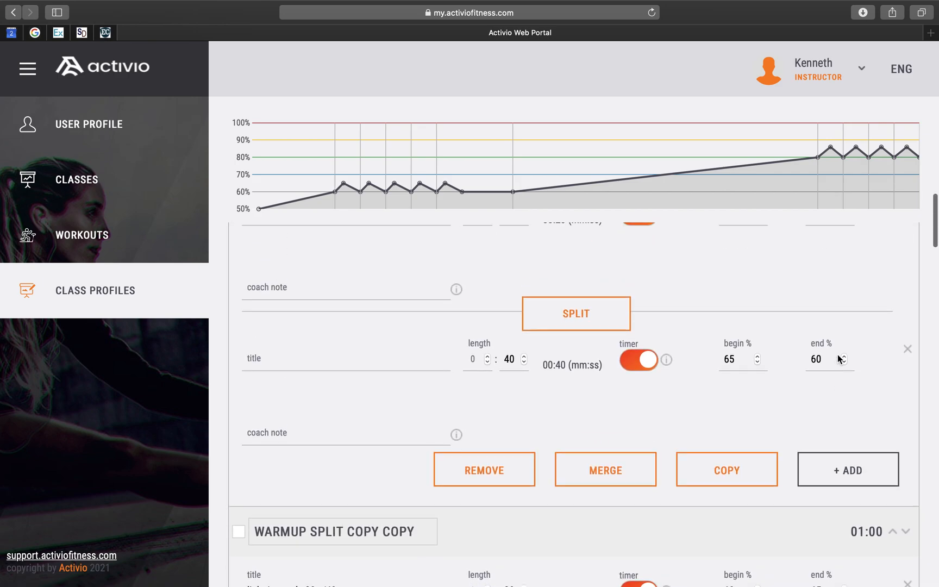
pyautogui.scroll(5, 836, 355)
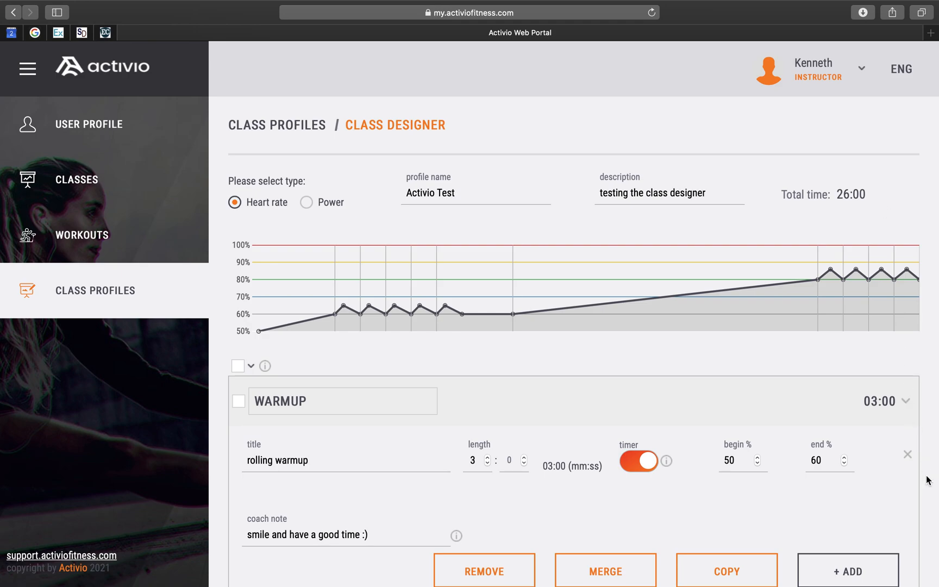
pyautogui.scroll(-5, 928, 480)
pyautogui.scroll(5, 928, 480)
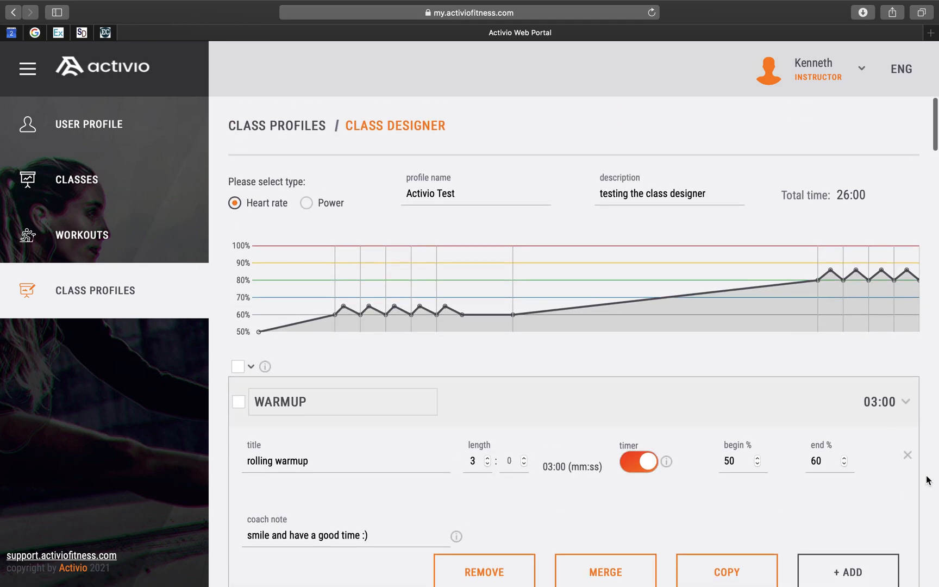
pyautogui.scroll(-1, 928, 480)
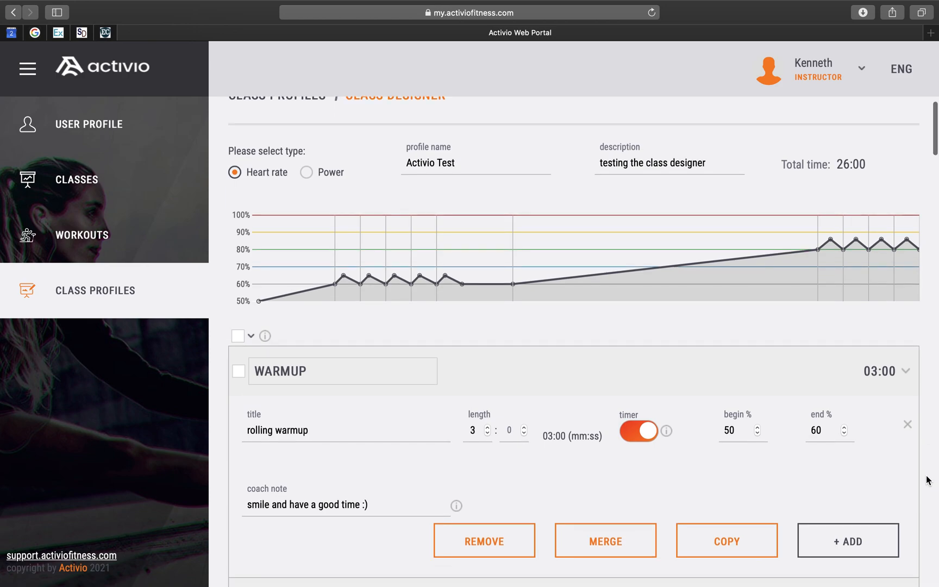
pyautogui.scroll(-4, 928, 481)
pyautogui.scroll(-15, 928, 481)
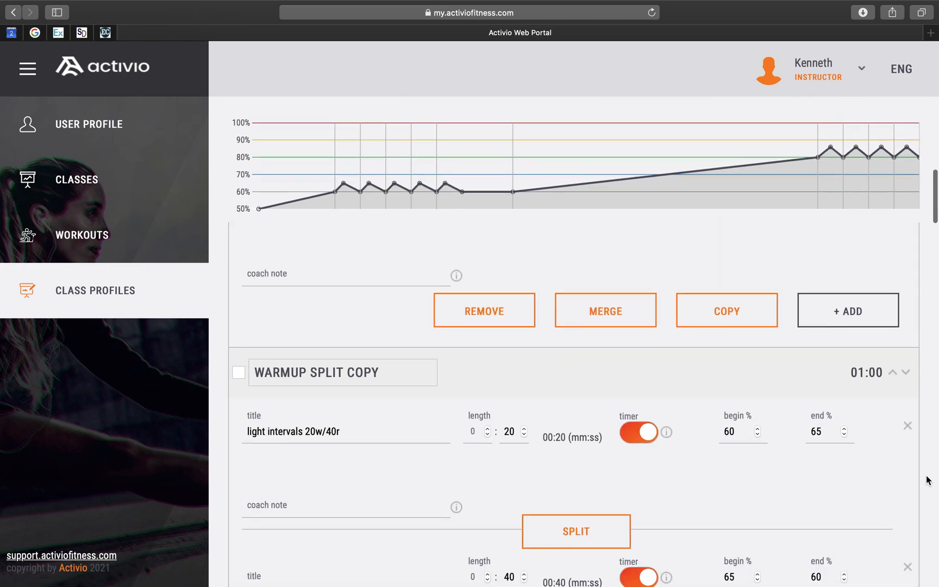
pyautogui.scroll(-15, 928, 481)
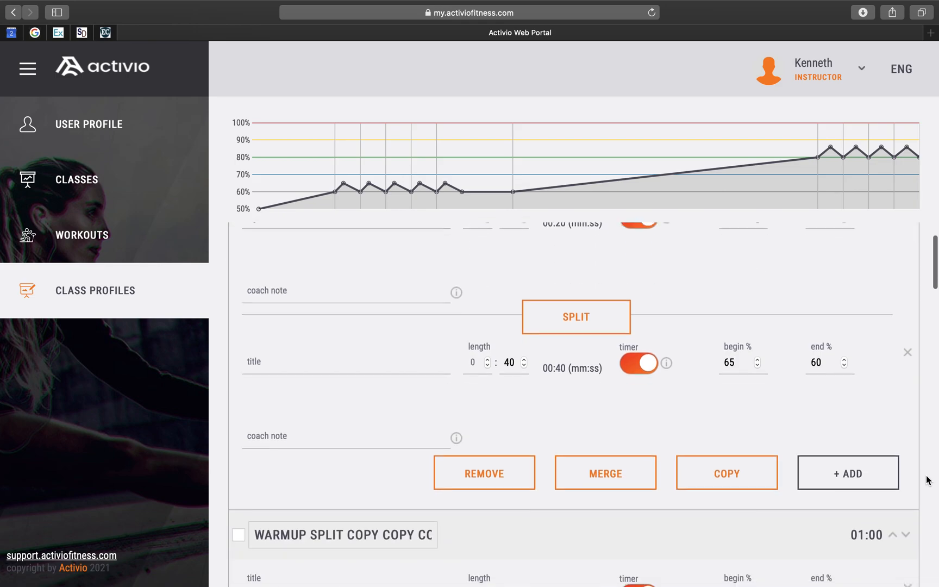
pyautogui.scroll(-15, 928, 481)
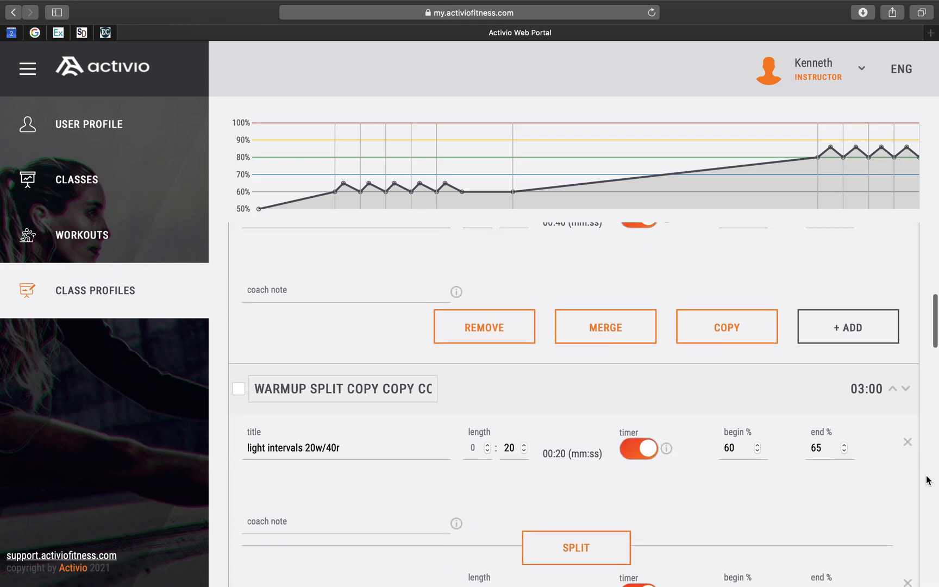
pyautogui.scroll(-15, 929, 480)
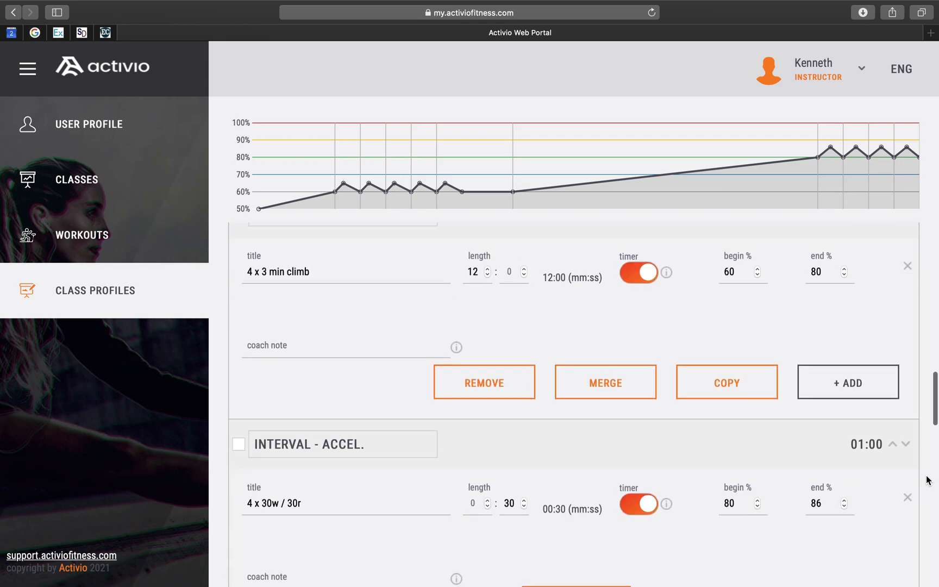
pyautogui.scroll(-10, 928, 480)
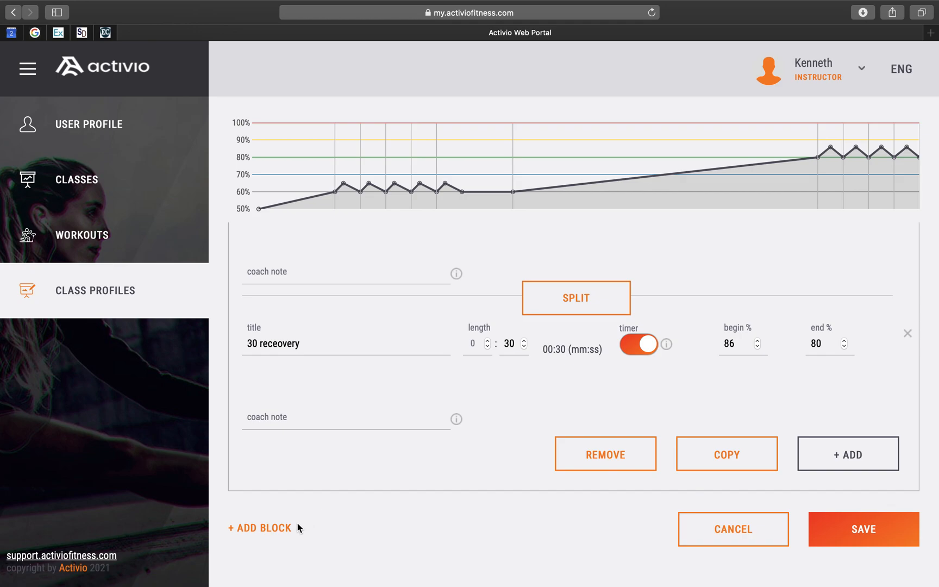
# - Add a new block at the end and name it COOL DOWN AND STRETCH
pyautogui.click(263, 528)
pyautogui.scroll(-5, 413, 538)
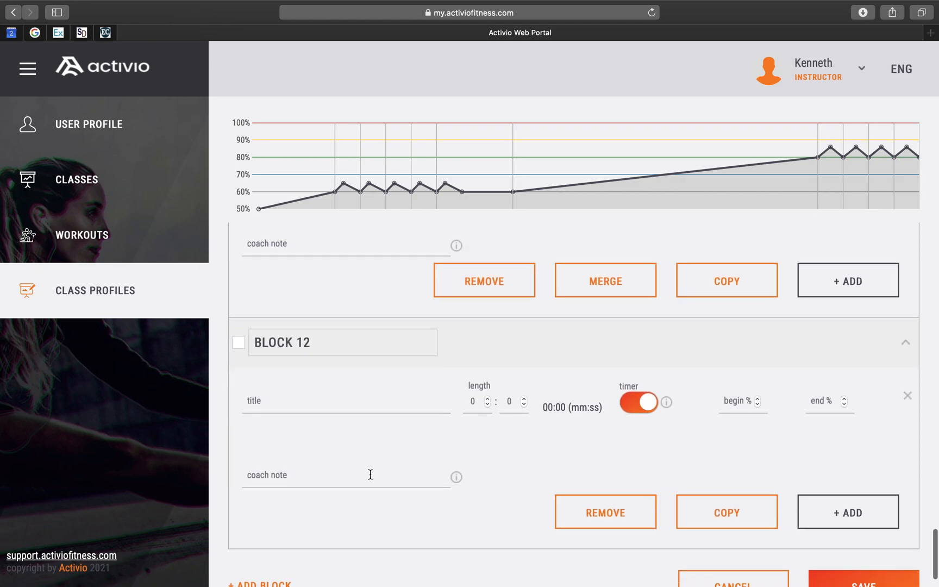
pyautogui.tripleClick(314, 341)
pyautogui.write('COO')
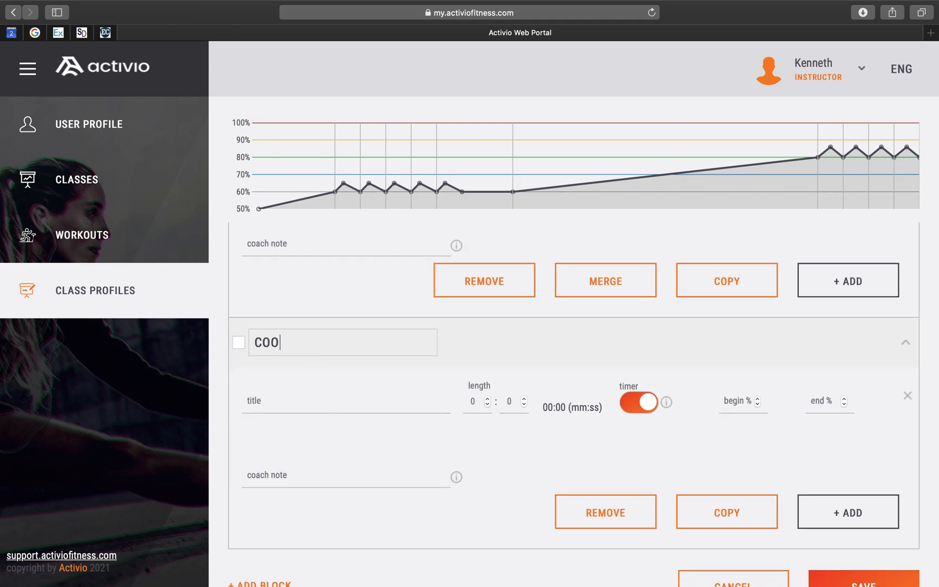
pyautogui.write('L DOWN AND ')
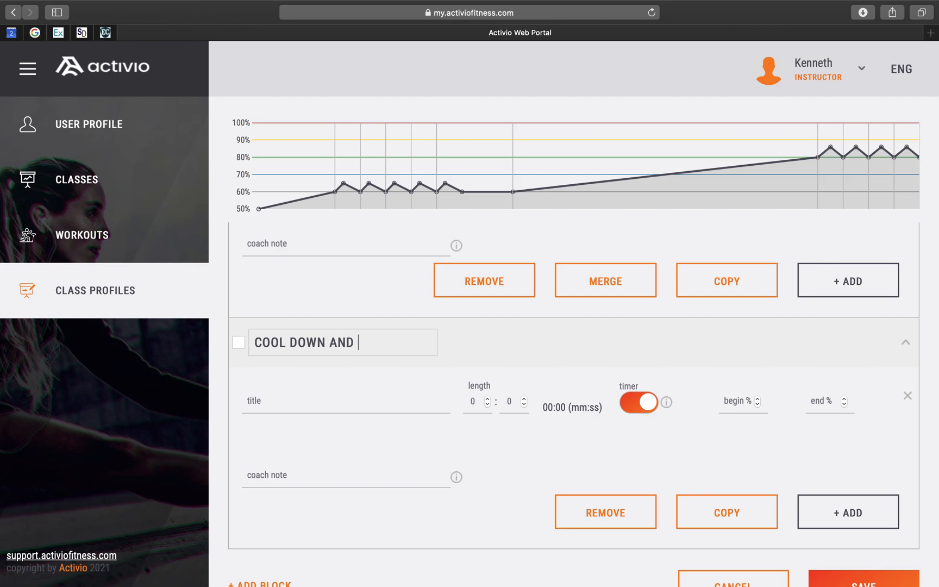
pyautogui.write('STRETCH')
# - Set the new block's first segment to 2 minutes long, begin 80% and end 65%
pyautogui.click(319, 396)
pyautogui.click(476, 399)
pyautogui.write('2')
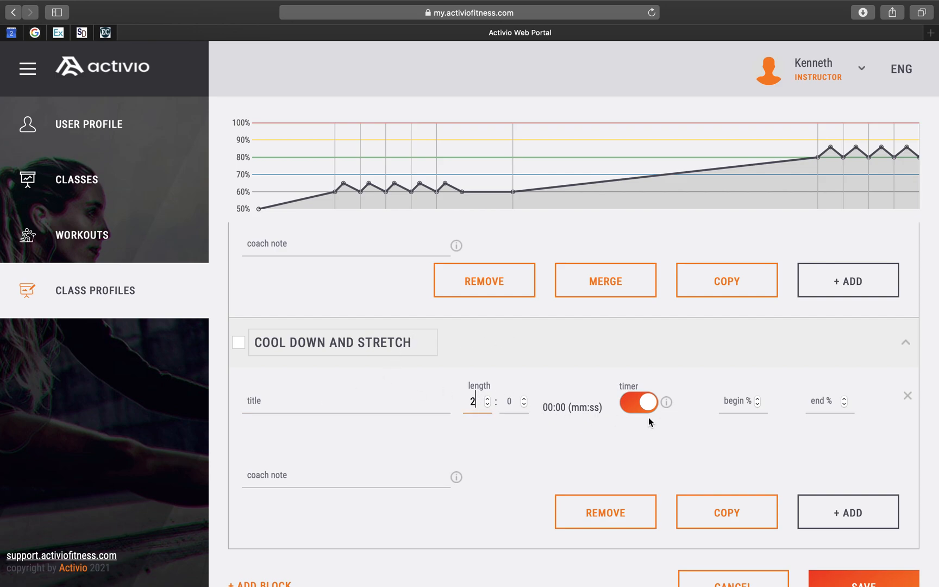
pyautogui.click(743, 406)
pyautogui.write('80')
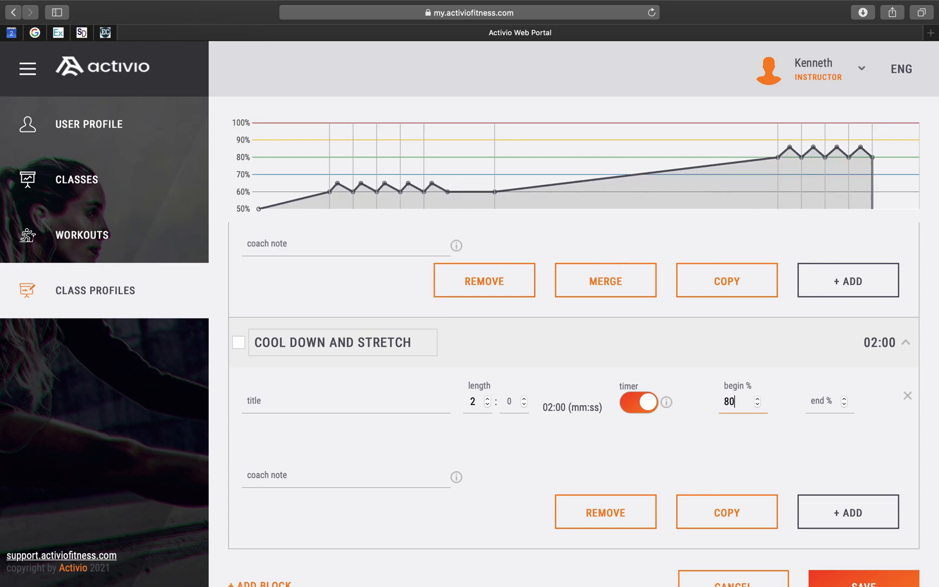
pyautogui.press('Tab')
pyautogui.write('65')
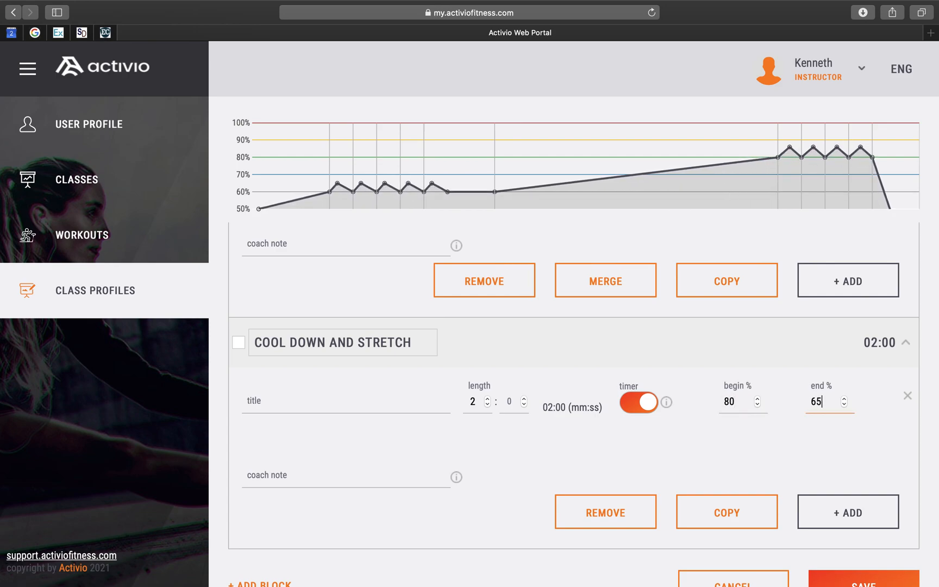
# - Add a second segment to the block and title the first segment 'cool down'
pyautogui.click(839, 509)
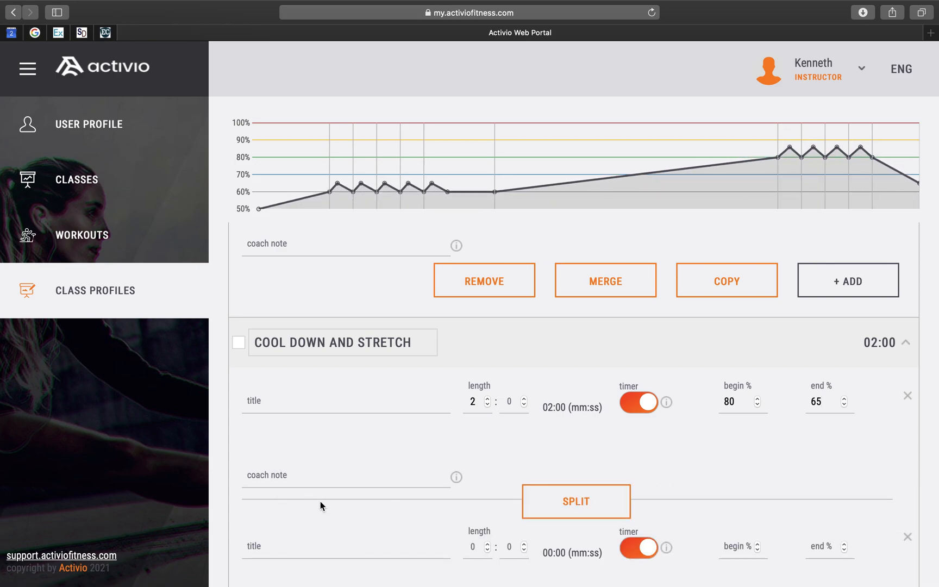
pyautogui.scroll(-3, 321, 501)
pyautogui.click(308, 296)
pyautogui.write('cool down')
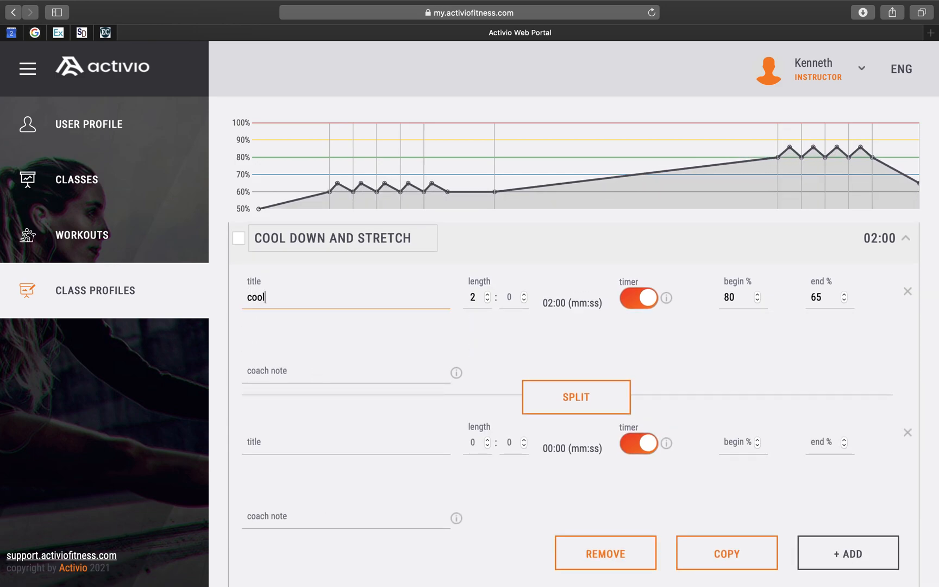
# - Title the second segment 'stretch' and set it to 2 minutes, begin 65% and end 50%
pyautogui.click(298, 441)
pyautogui.write('stretch')
pyautogui.click(473, 442)
pyautogui.write('2')
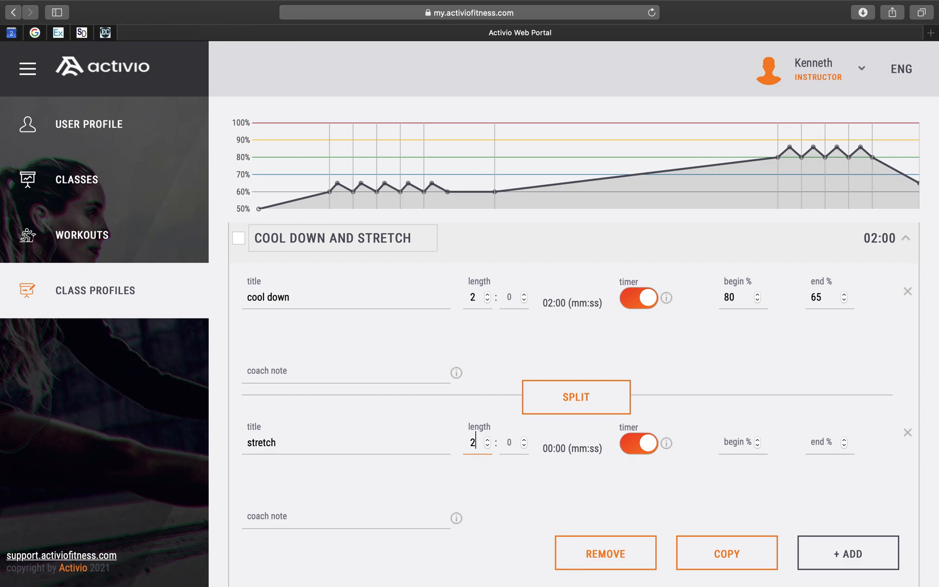
pyautogui.click(744, 444)
pyautogui.write('65')
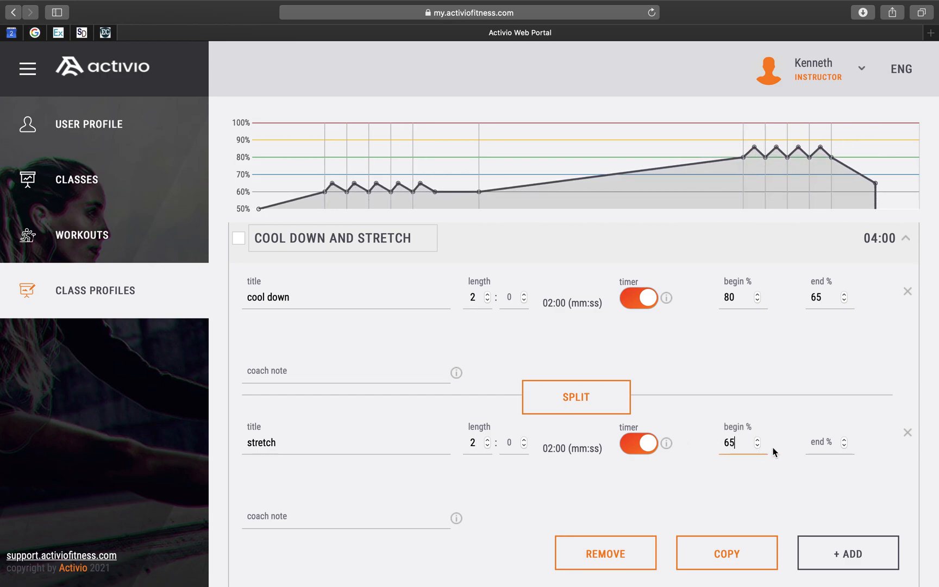
pyautogui.click(818, 441)
pyautogui.write('50')
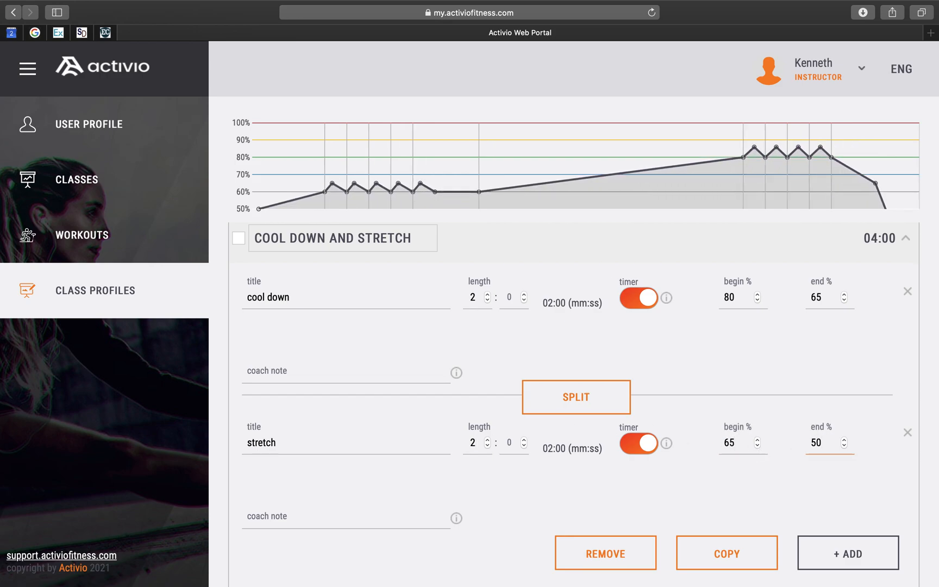
# - Write the stretch segment's coach note as 'you did an AMAZING job!! :)'
pyautogui.click(281, 519)
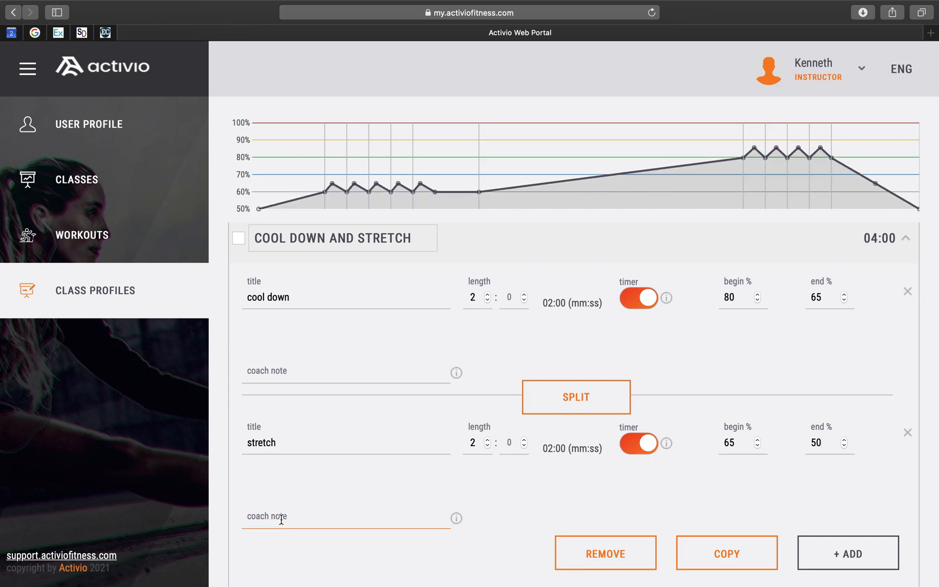
pyautogui.write('h')
pyautogui.press('BackSpace')
pyautogui.write('have an')
pyautogui.press('BackSpace')
pyautogui.press('BackSpace')
pyautogui.press('BackSpace')
pyautogui.press('BackSpace')
pyautogui.press('BackSpace')
pyautogui.press('BackSpace')
pyautogui.press('BackSpace')
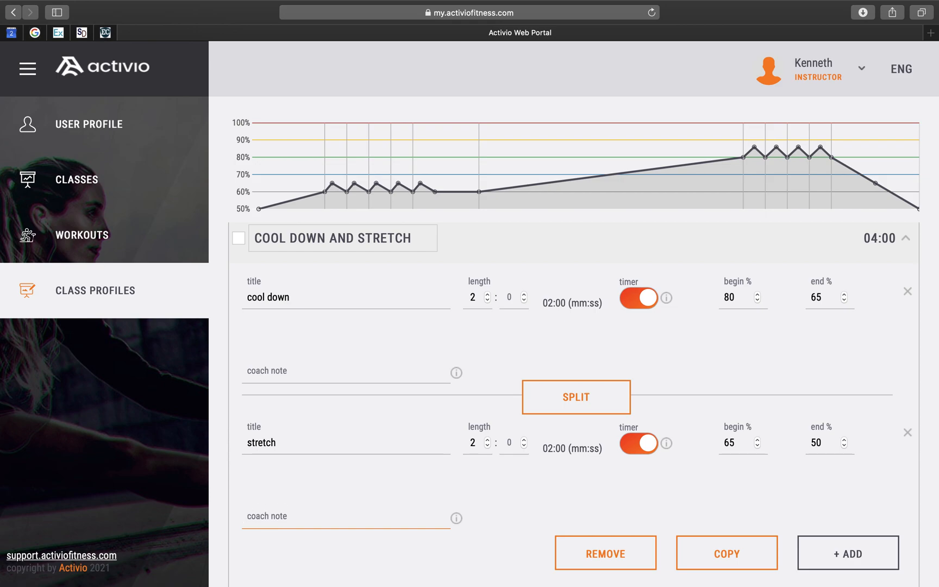
pyautogui.write('you did an ama')
pyautogui.press('BackSpace')
pyautogui.press('BackSpace')
pyautogui.press('BackSpace')
pyautogui.write('AMAZING')
pyautogui.press('BackSpace')
pyautogui.press('BackSpace')
pyautogui.press('BackSpace')
pyautogui.press('BackSpace')
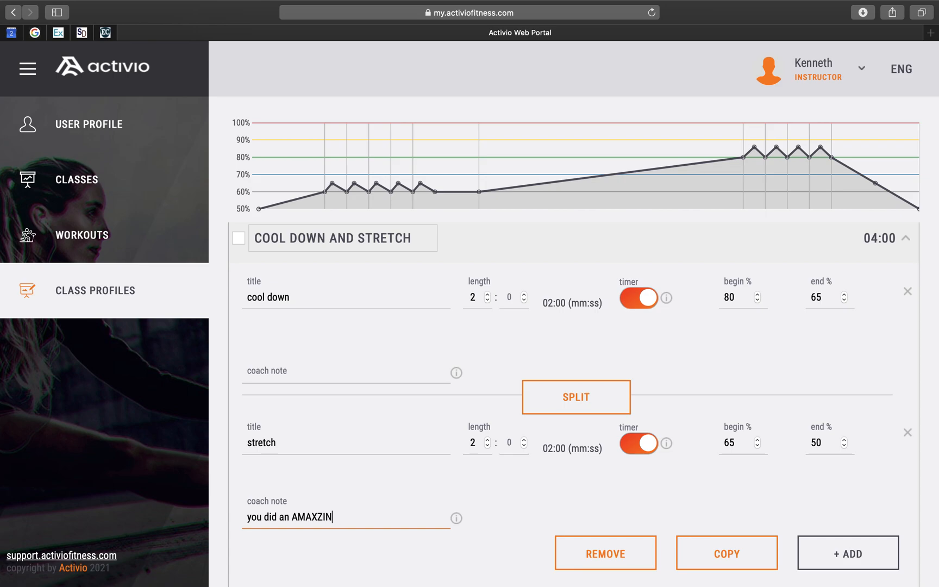
pyautogui.write('ZING job!! :)')
# - Save the class profile and scroll through the class profiles list
pyautogui.scroll(-3, 656, 356)
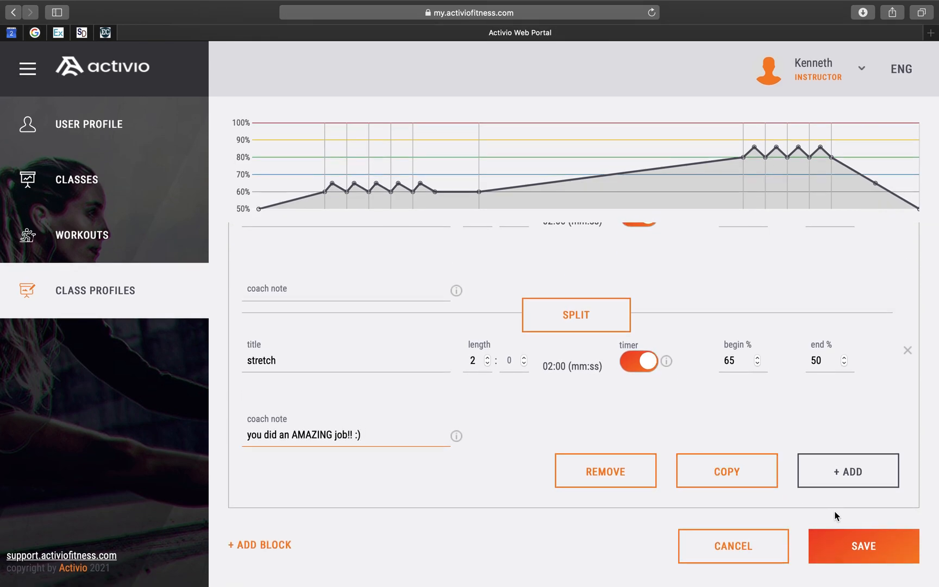
pyautogui.click(864, 547)
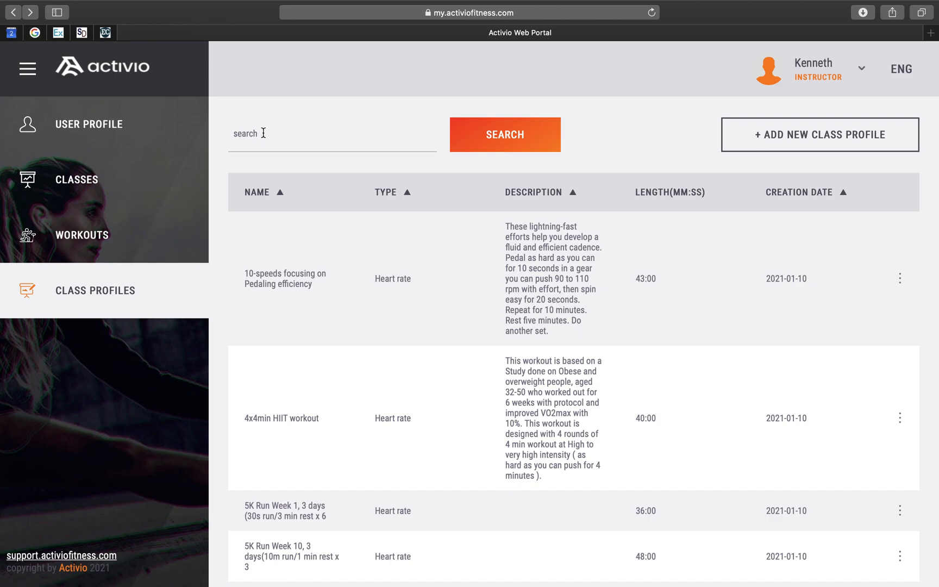
pyautogui.scroll(-3, 438, 394)
pyautogui.scroll(-3, 438, 393)
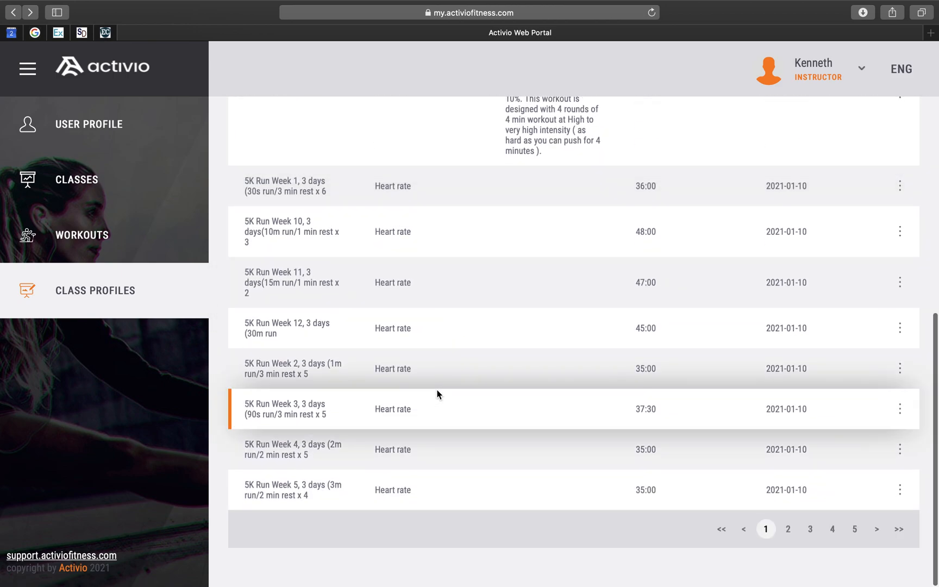
pyautogui.scroll(3, 438, 394)
pyautogui.scroll(4, 438, 394)
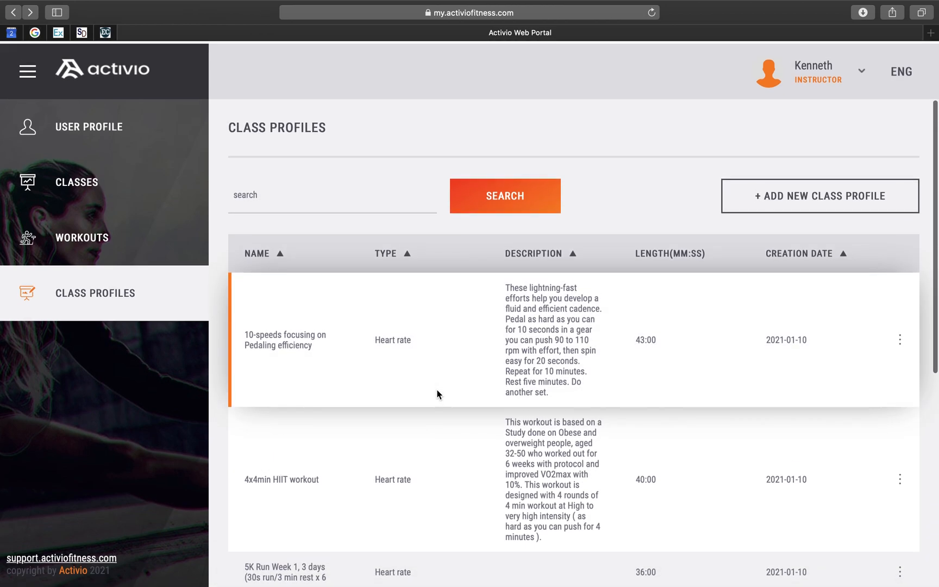
# - Search the class profiles for 'test' and open the Activio Test profile for viewing
pyautogui.click(254, 195)
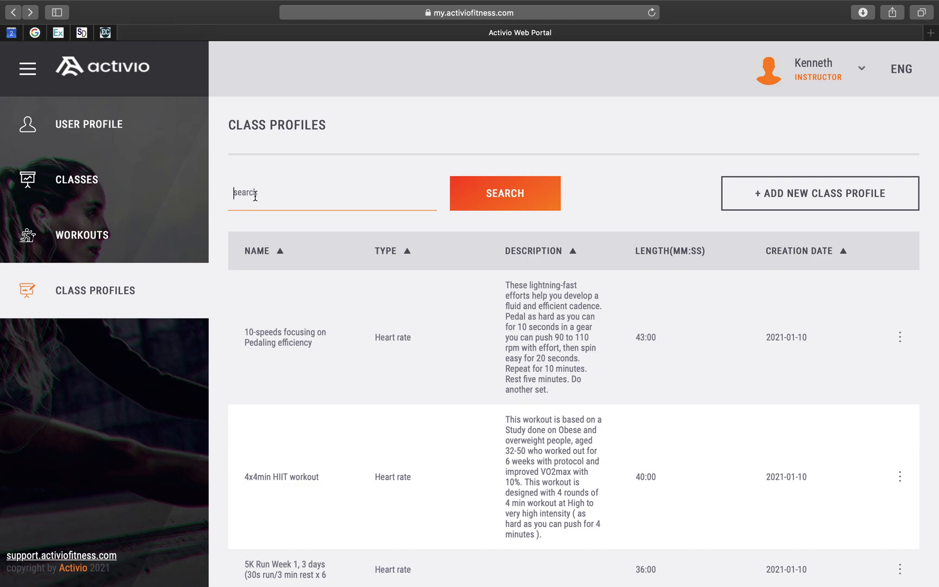
pyautogui.write('test')
pyautogui.click(495, 195)
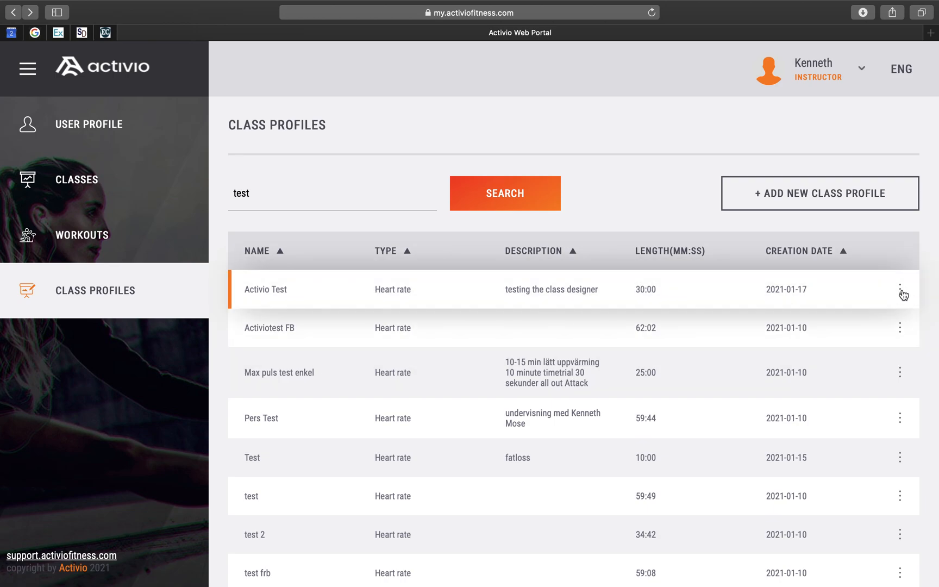
pyautogui.click(901, 290)
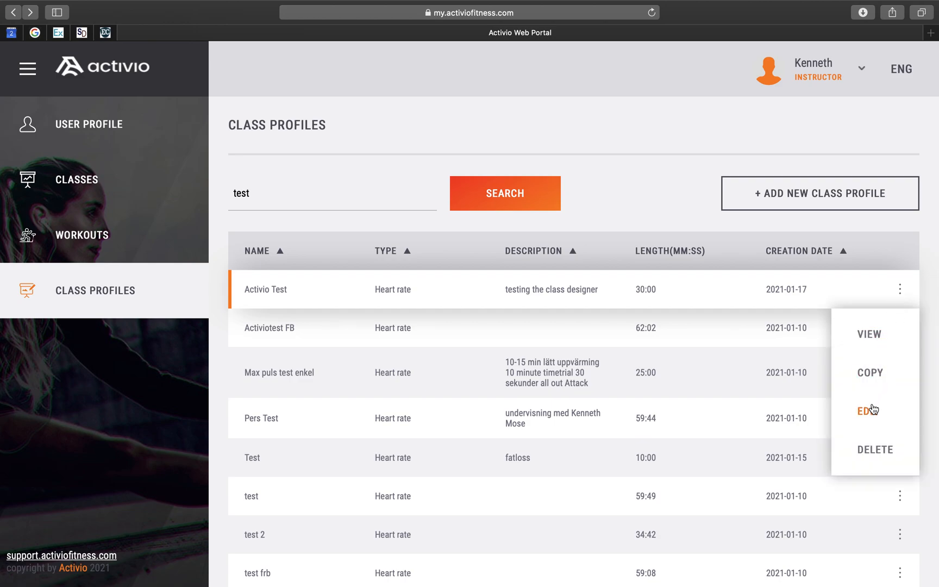
pyautogui.click(865, 334)
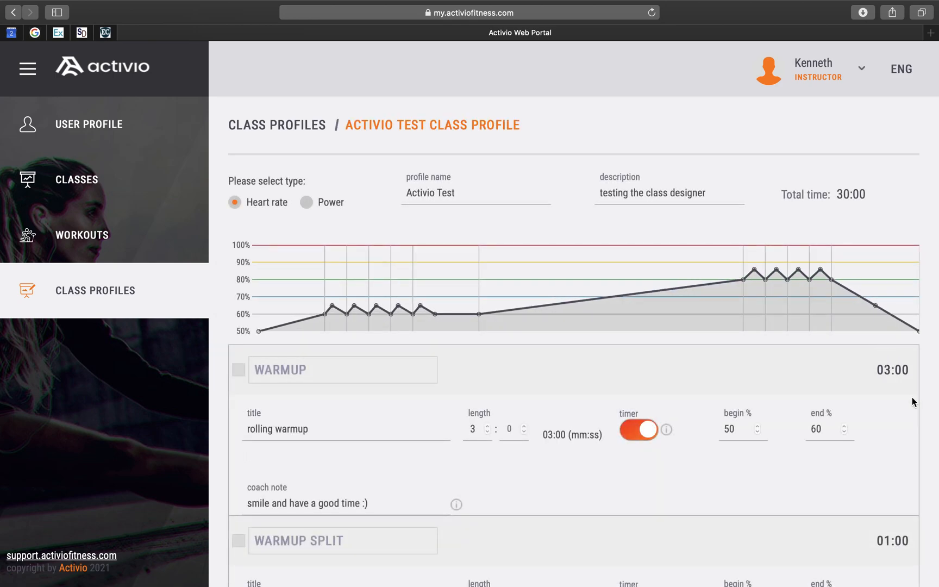
# - Scroll through the Activio Test profile to review its blocks and segments
pyautogui.scroll(-4, 913, 401)
pyautogui.scroll(2, 912, 401)
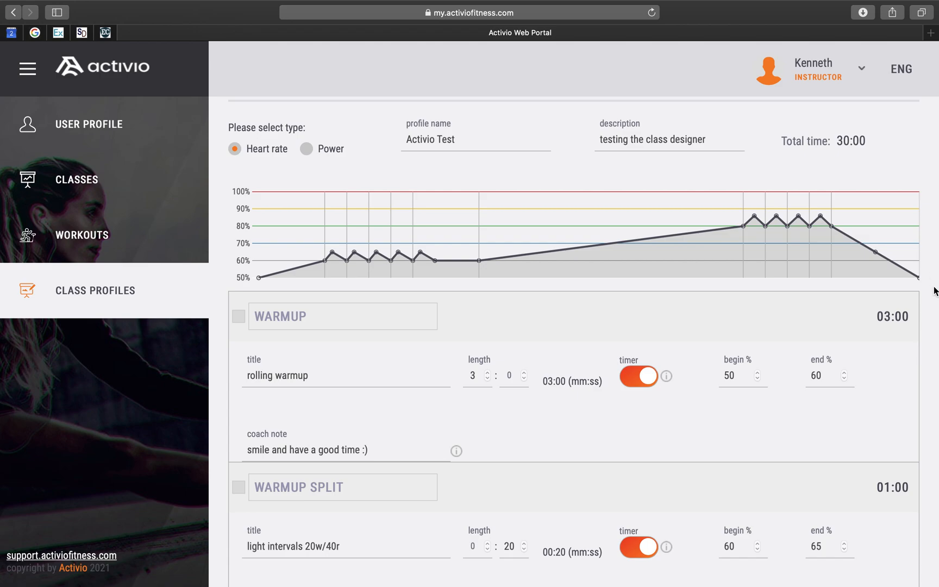
pyautogui.scroll(-5, 929, 304)
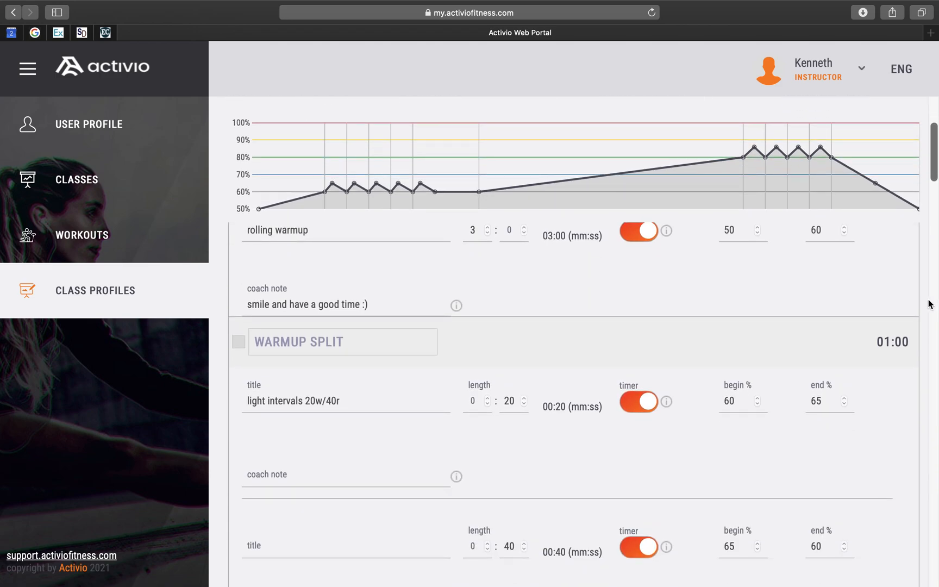
pyautogui.scroll(-10, 930, 304)
pyautogui.scroll(-13, 911, 279)
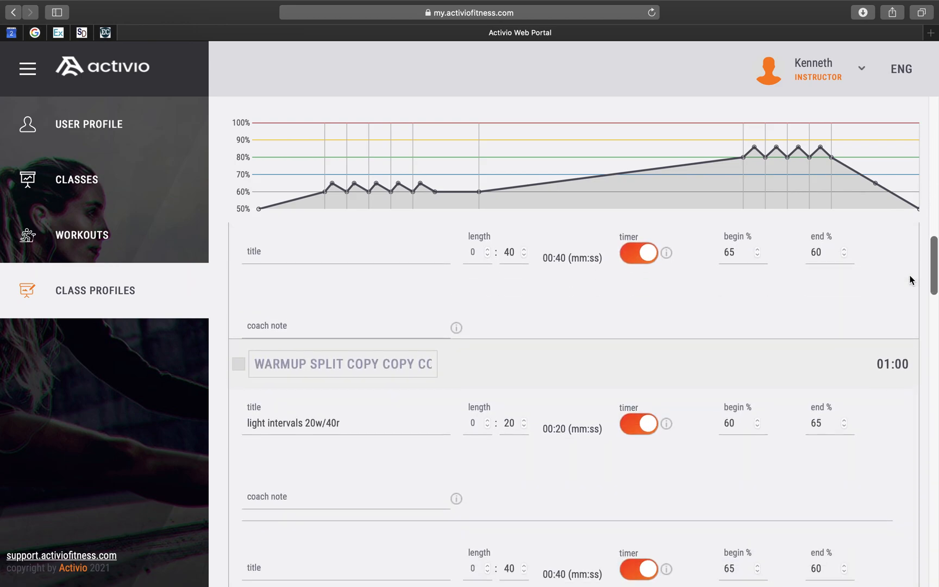
pyautogui.scroll(-10, 884, 344)
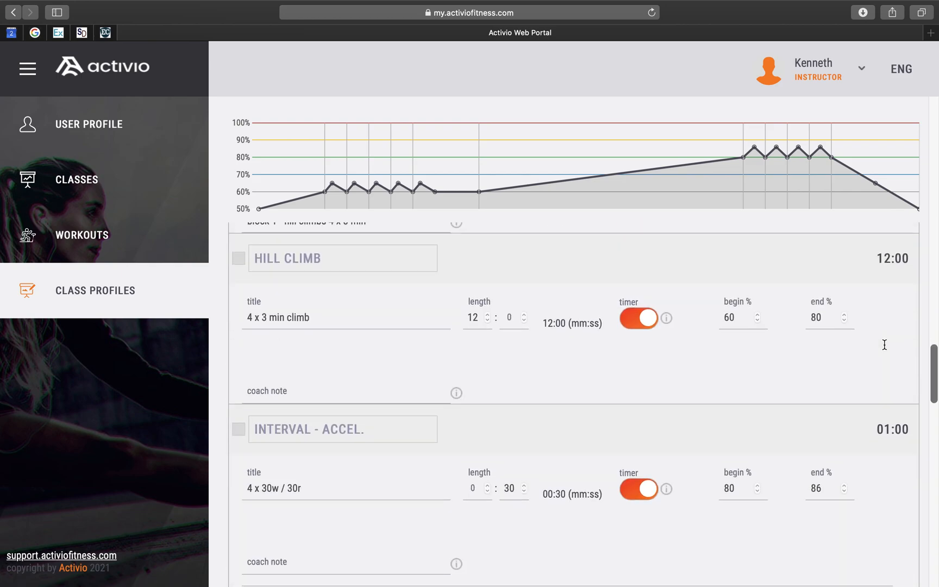
pyautogui.scroll(-5, 884, 344)
pyautogui.scroll(20, 884, 345)
pyautogui.scroll(12, 884, 344)
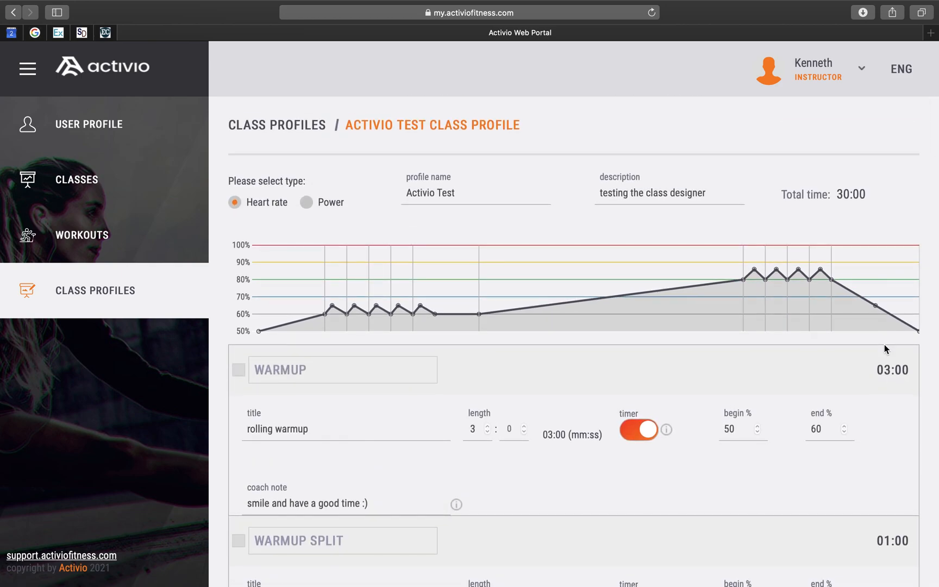